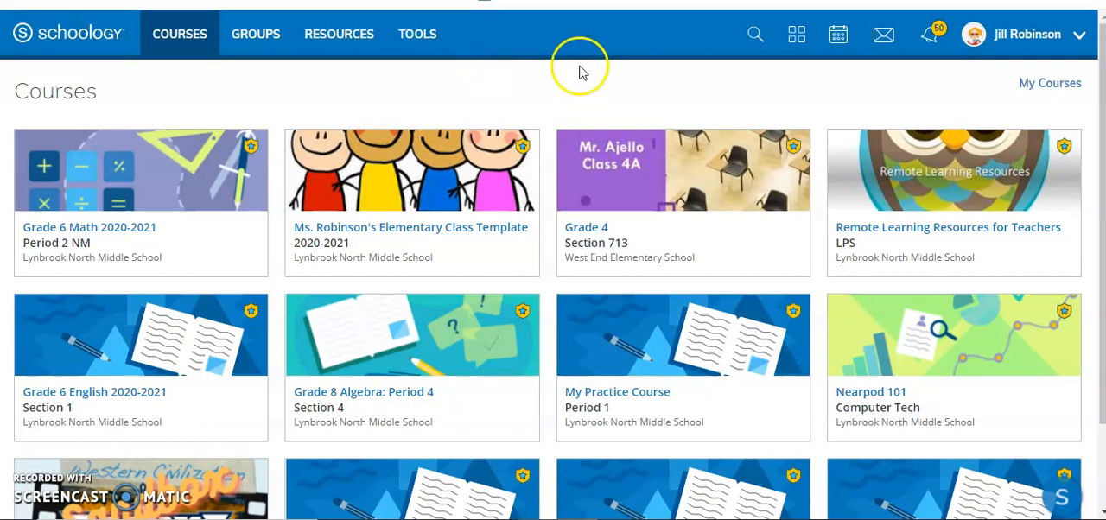
Open the Edpuzzle app page from the App Center
left_click(800, 45)
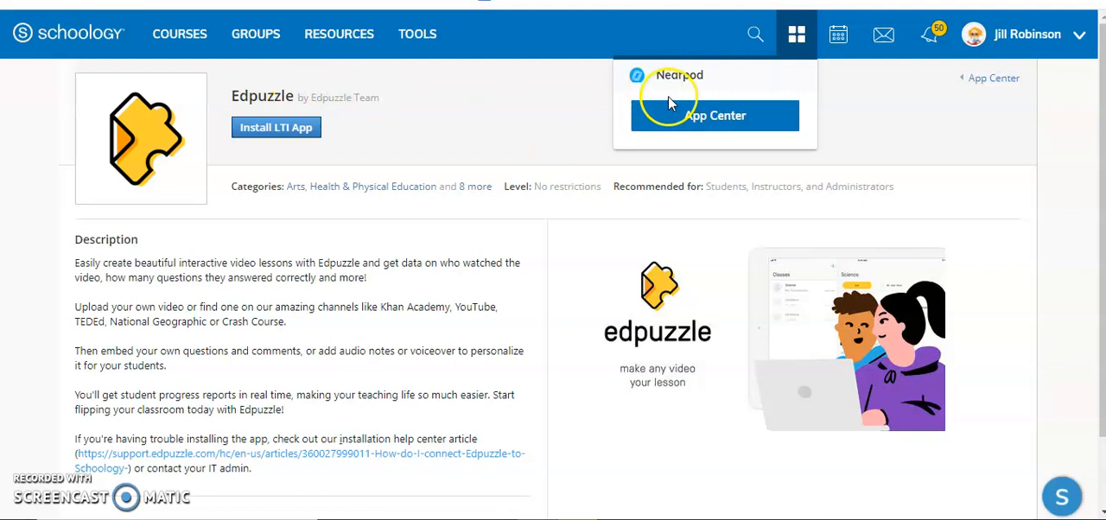
left_click(693, 121)
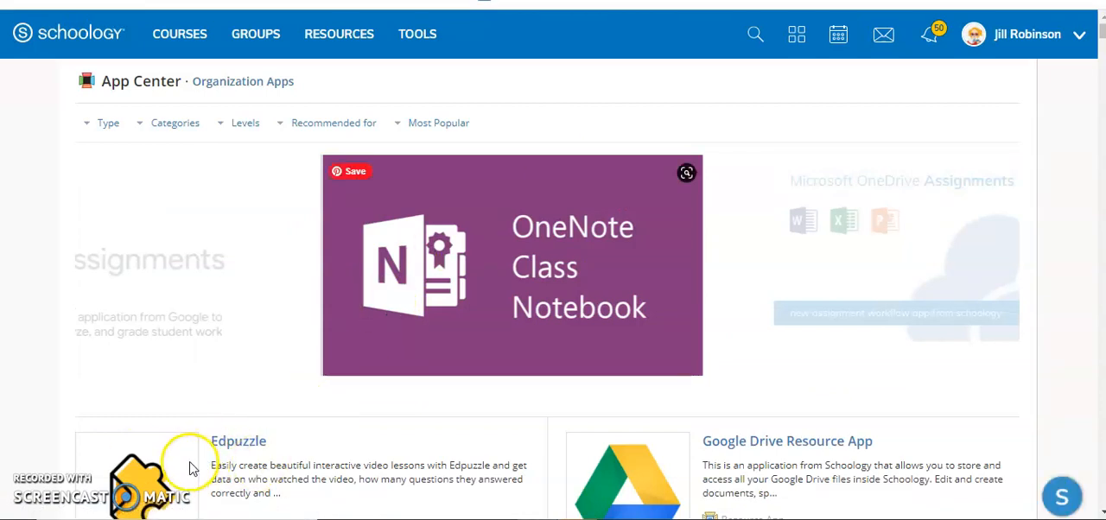
left_click(128, 480)
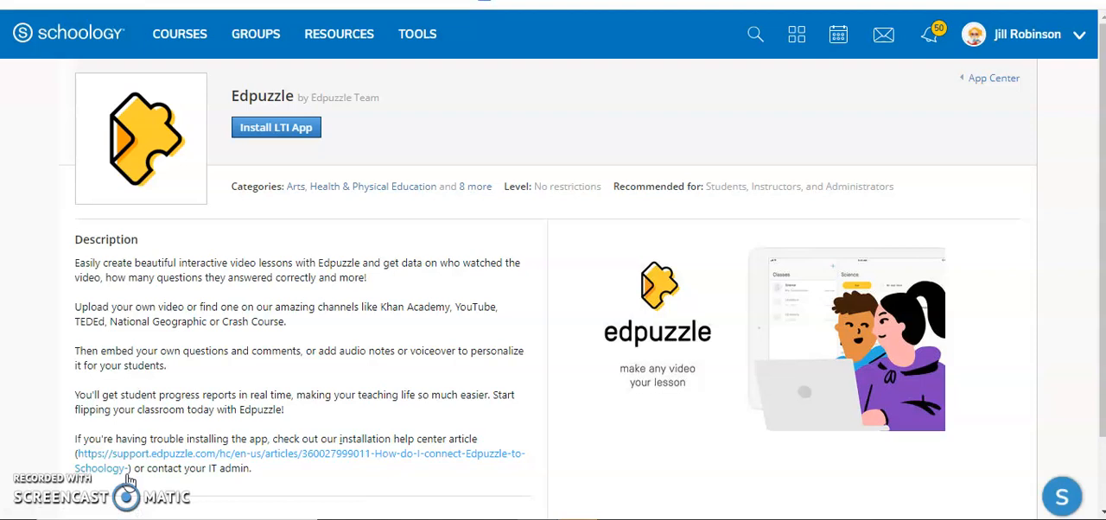
Start installing the Edpuzzle LTI app, agree to the data-sharing terms and choose to install it for yourself
left_click(276, 128)
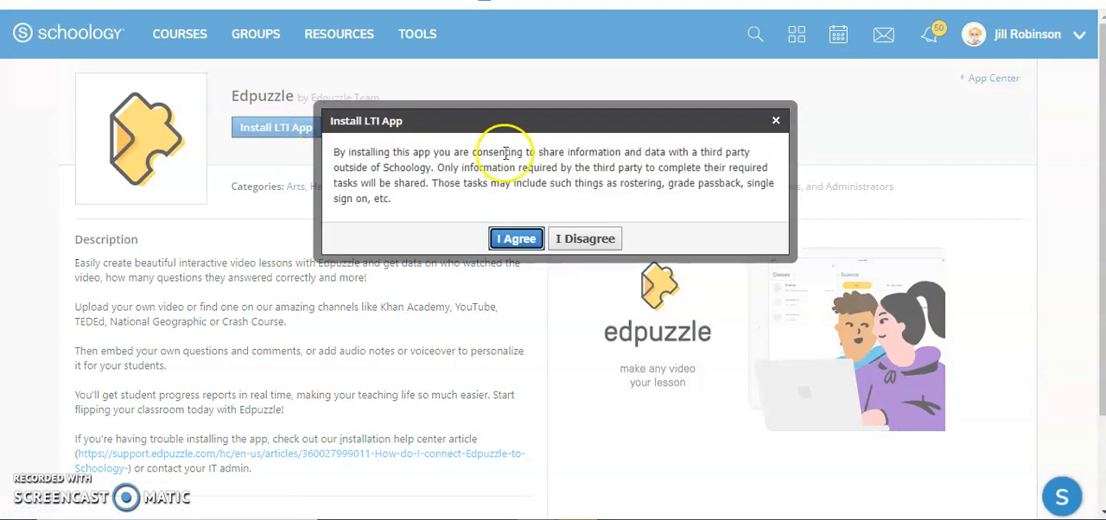
left_click(509, 242)
left_click(474, 207)
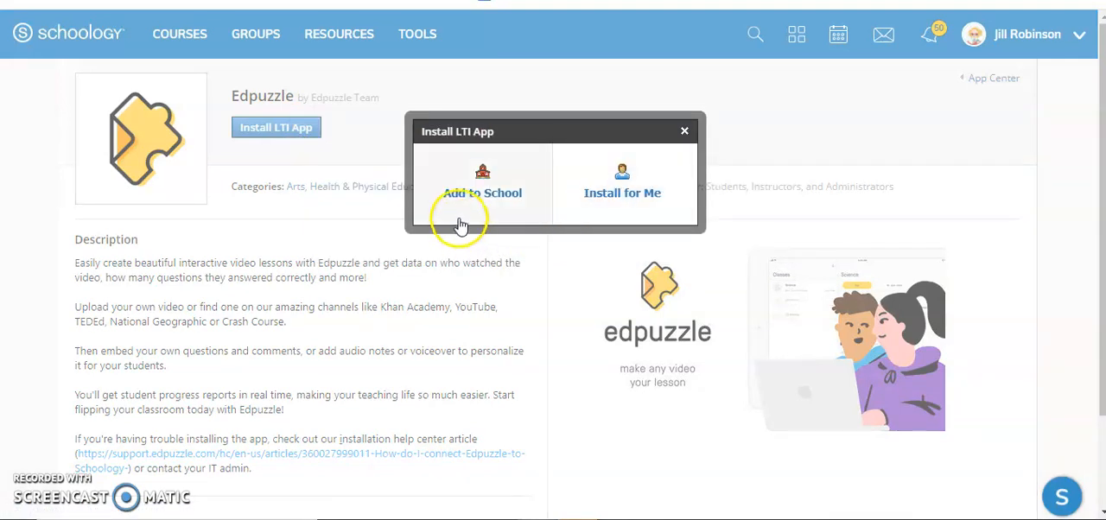
left_click(637, 196)
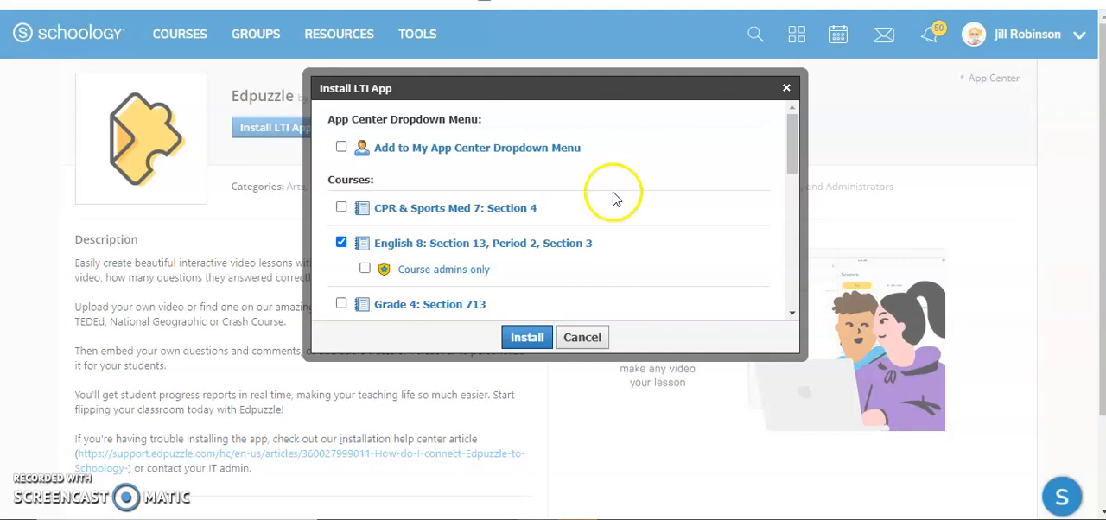
Select English 8 and Grade 8 Algebra: Period 4 as installation courses, each restricted to course admins only
left_click(365, 270)
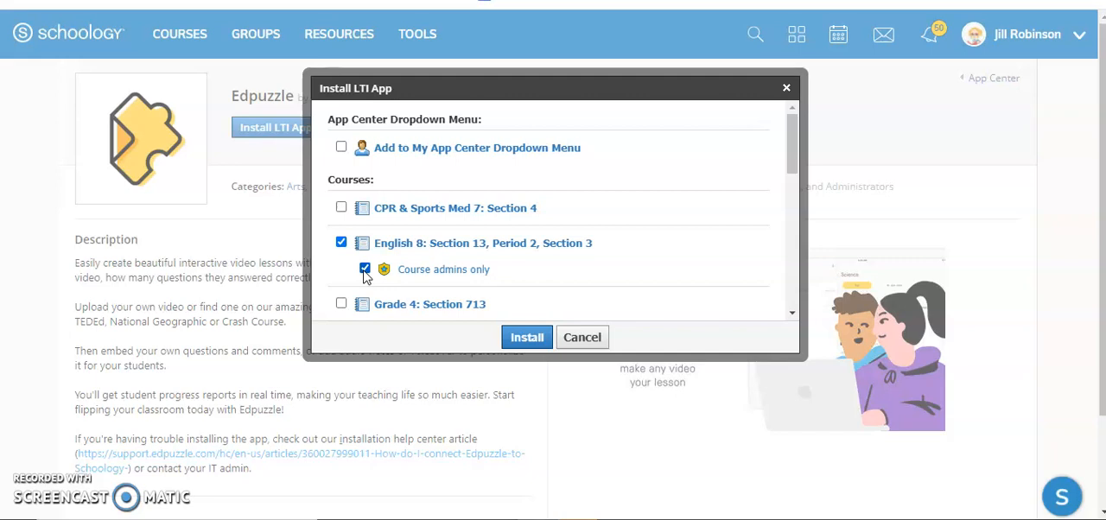
scroll(553, 212, "down", 1)
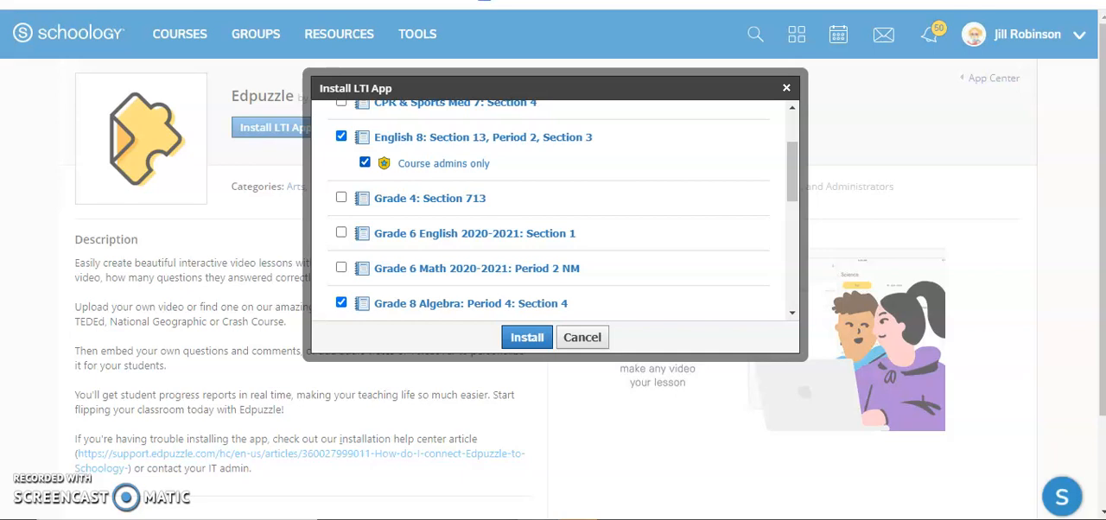
scroll(554, 212, "down", 1)
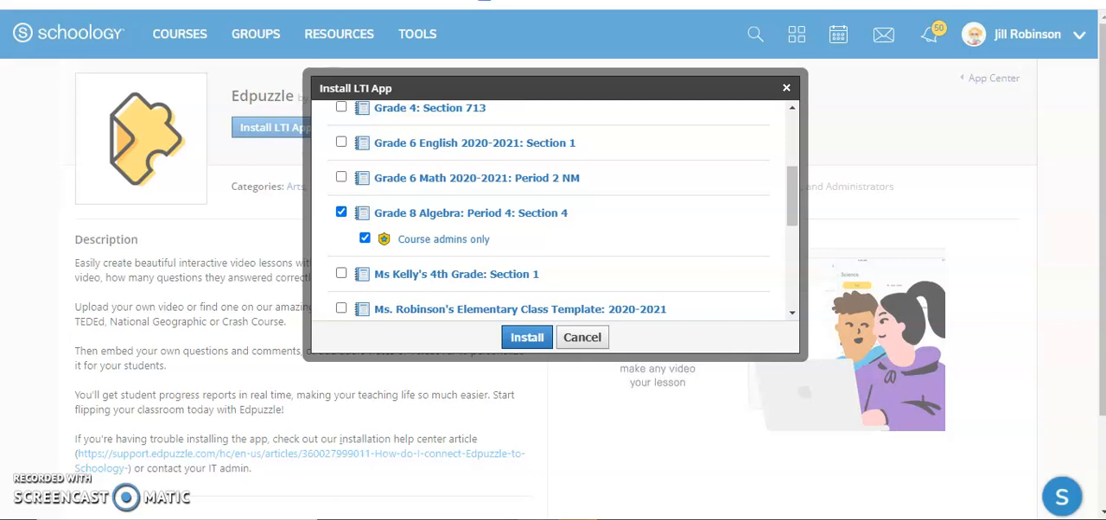
Add the Nearpod 101: Computer Tech course to the installation, restricted to course admins only
scroll(553, 212, "down", 3)
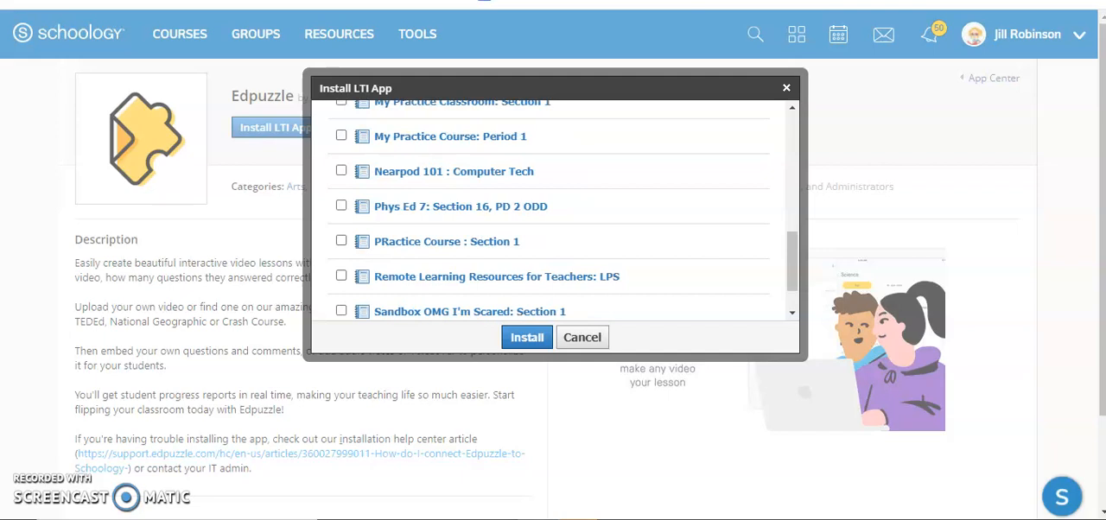
scroll(554, 211, "down", 1)
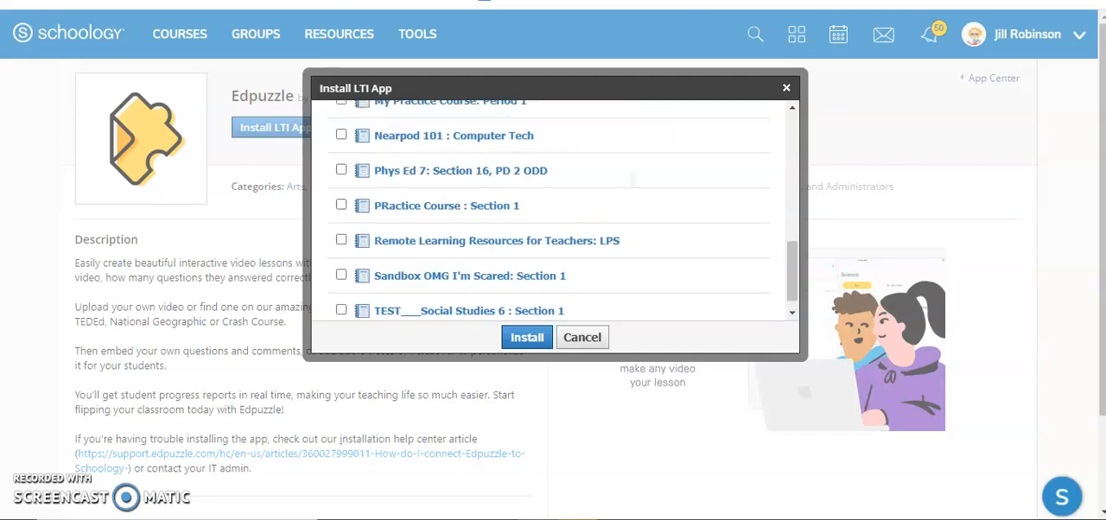
scroll(553, 212, "up", 2)
left_click(341, 214)
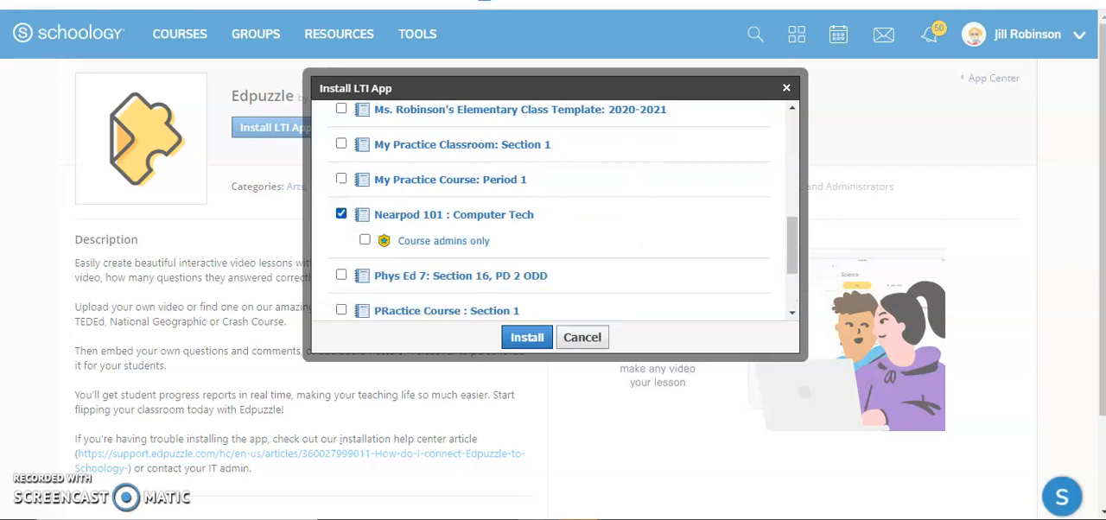
left_click(365, 239)
Add Remote Learning Resources for Teachers: LPS with course admins only, and install Edpuzzle in the selected courses
scroll(554, 212, "down", 3)
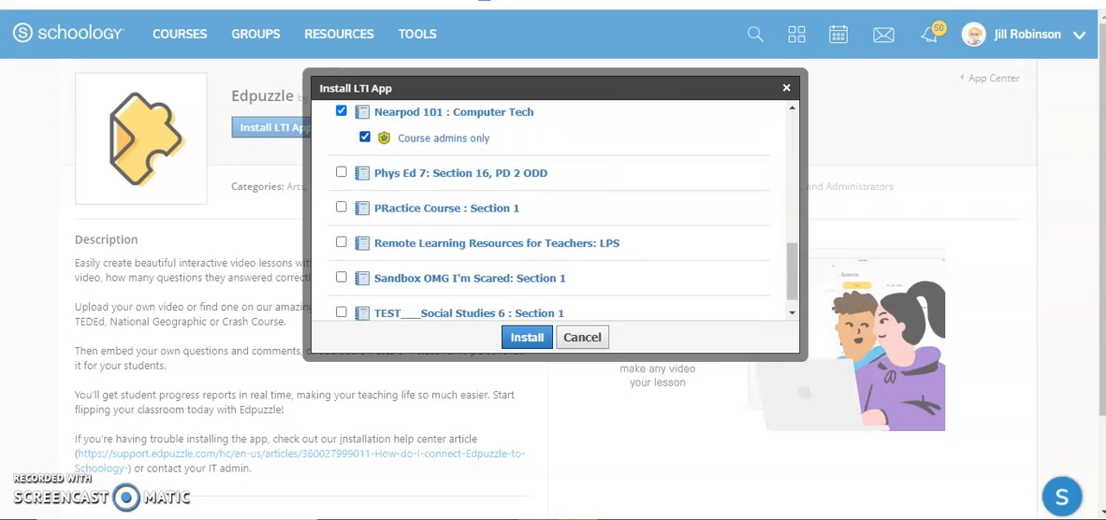
scroll(553, 212, "down", 1)
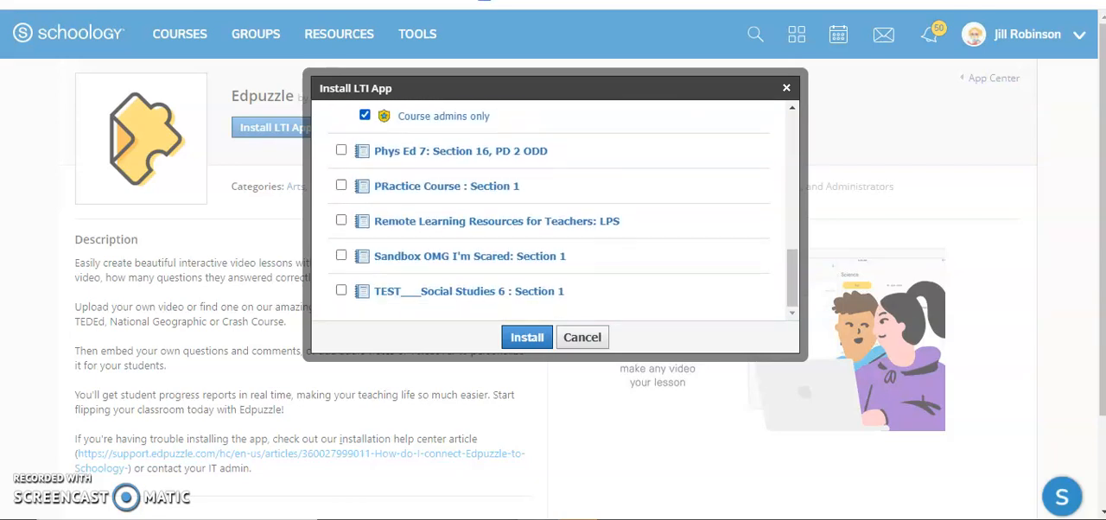
left_click(341, 220)
left_click(365, 246)
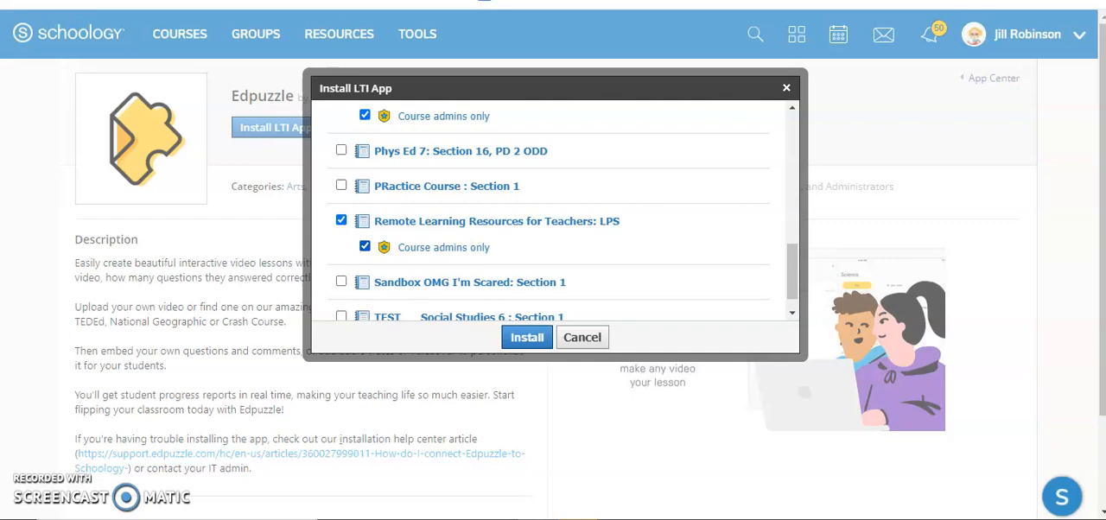
left_click(528, 338)
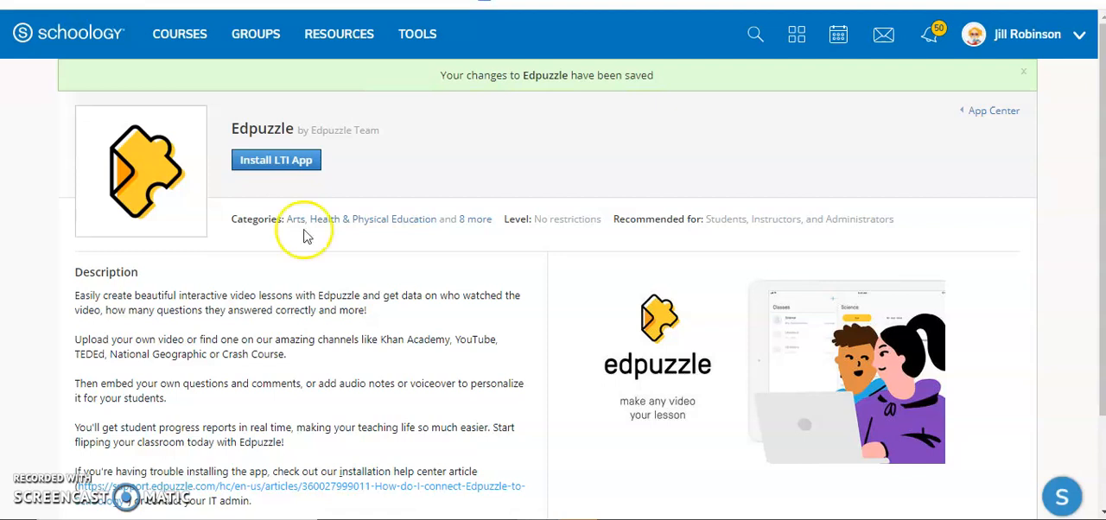
Switch to Edpuzzle and open the school settings of the account profile
left_click(97, 1)
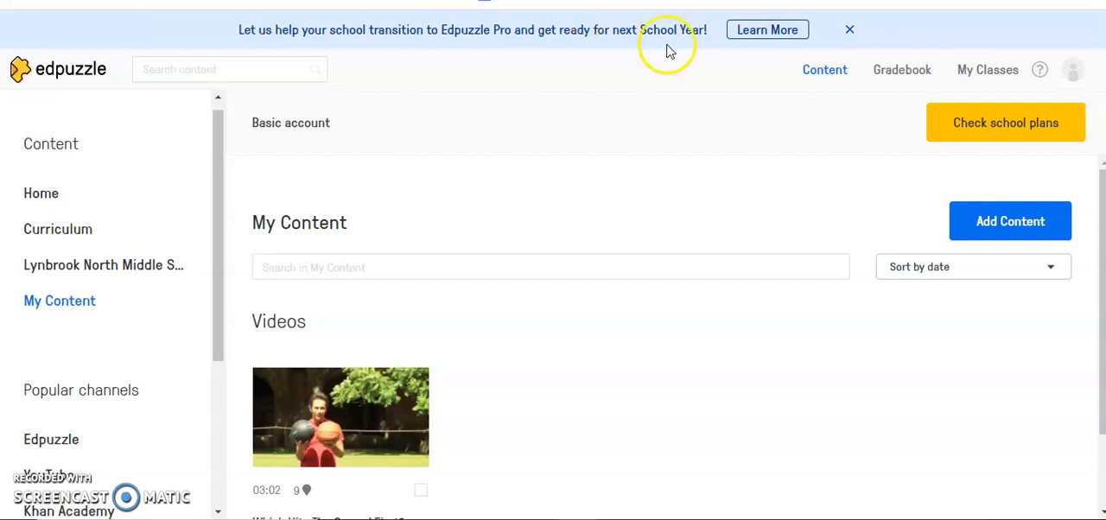
left_click(1073, 71)
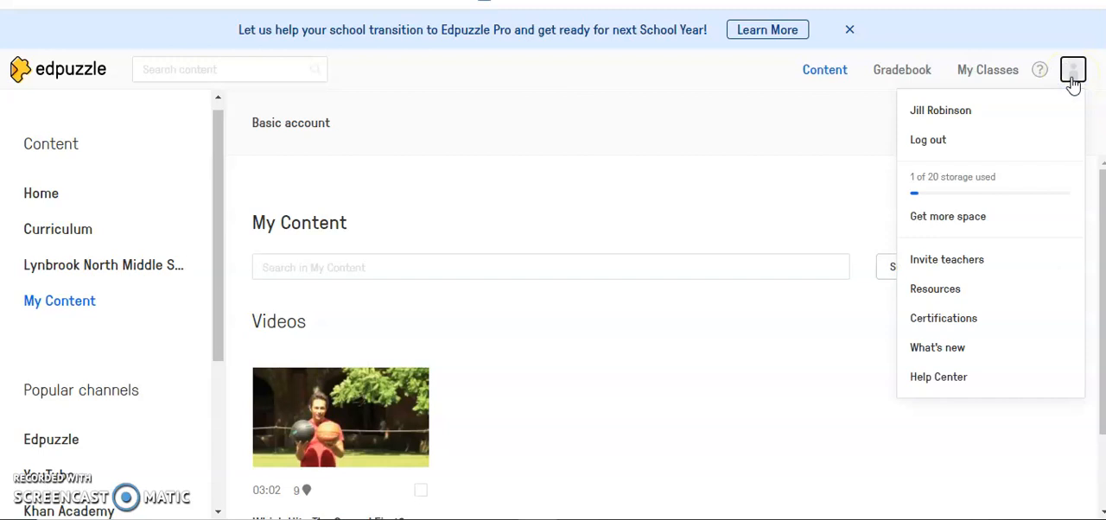
left_click(975, 115)
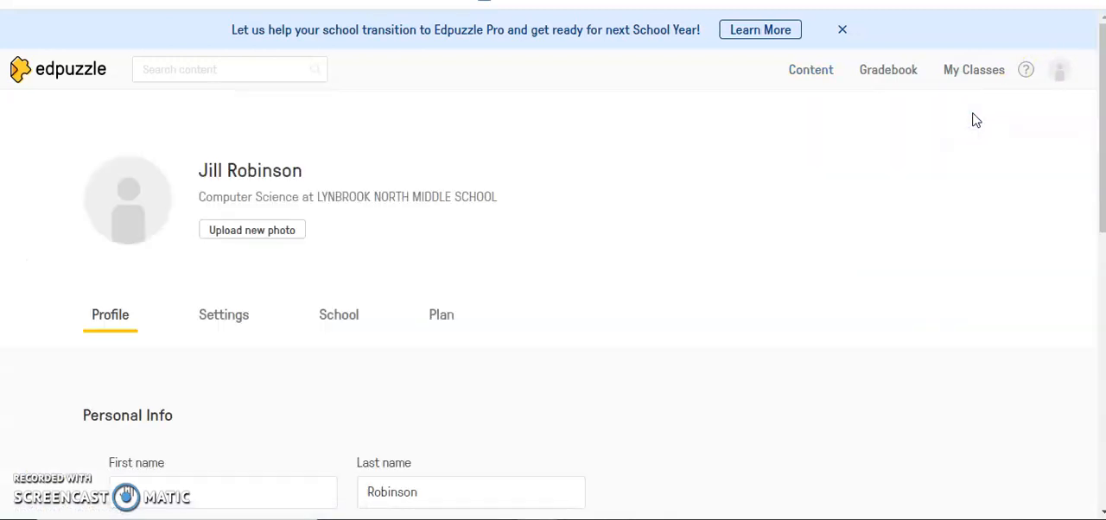
scroll(977, 120, "down", 2)
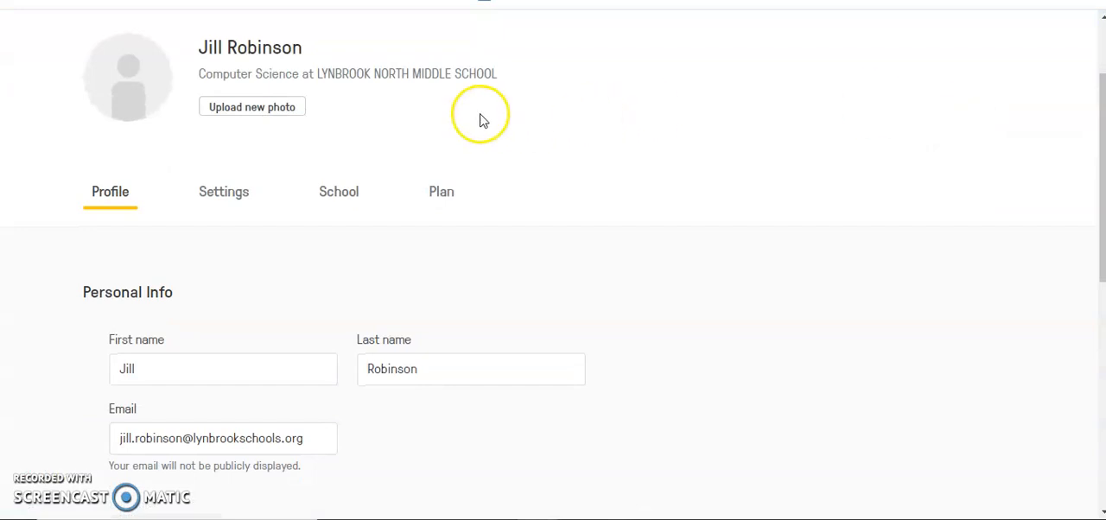
left_click(226, 194)
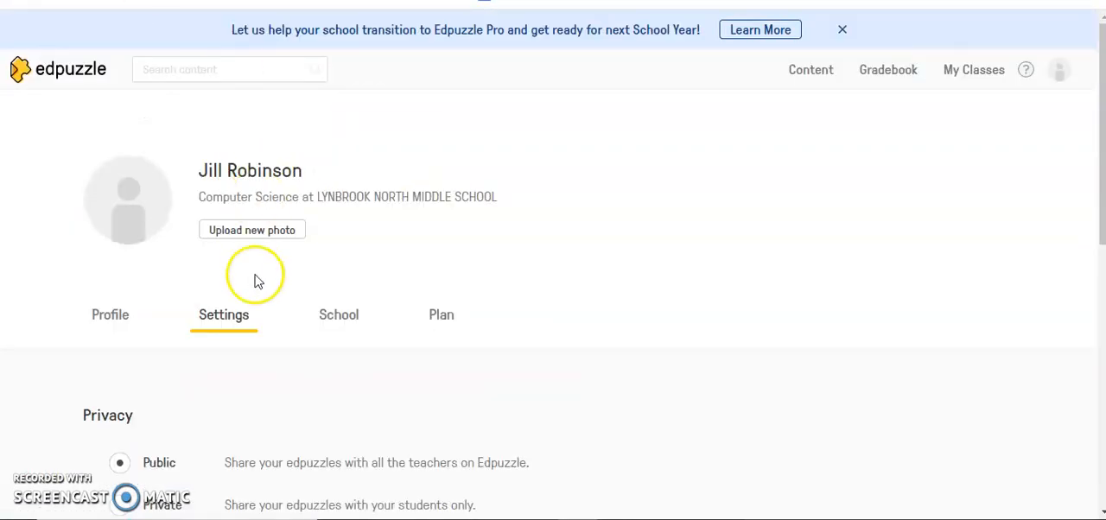
left_click(340, 322)
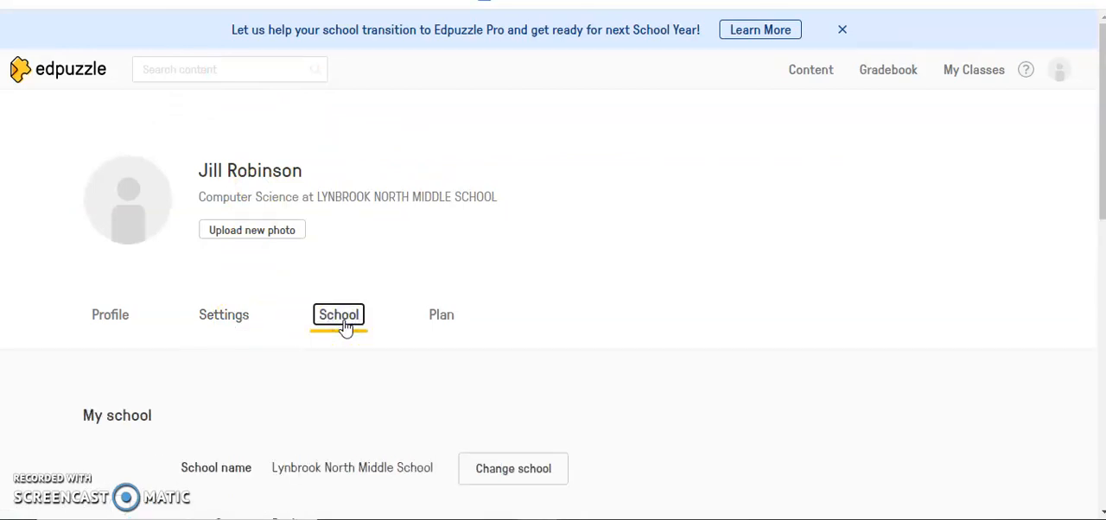
Choose Schoology as the LMS for the LTI integration and bring up its consumer key and shared secret
scroll(553, 265, "down", 6)
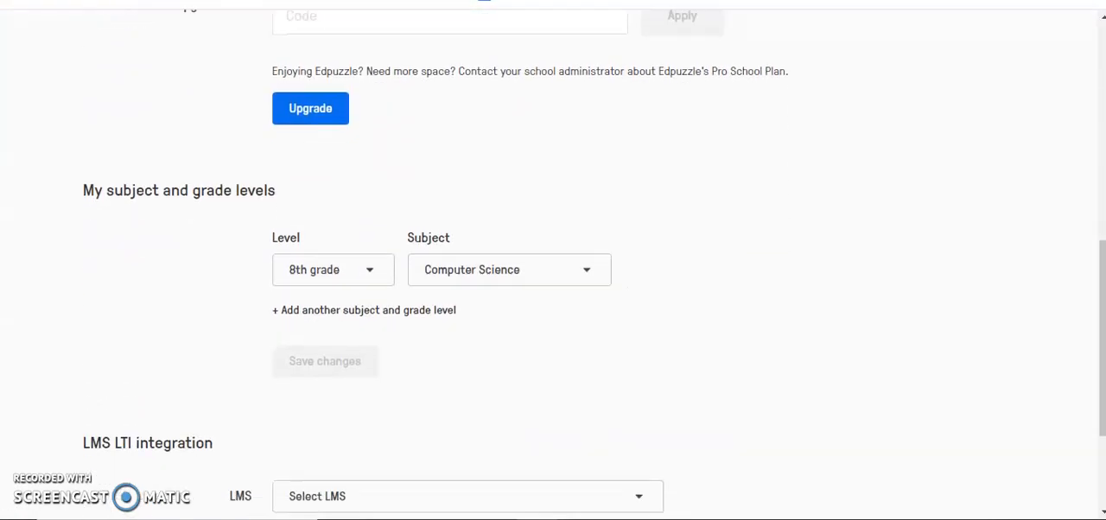
scroll(553, 265, "down", 1)
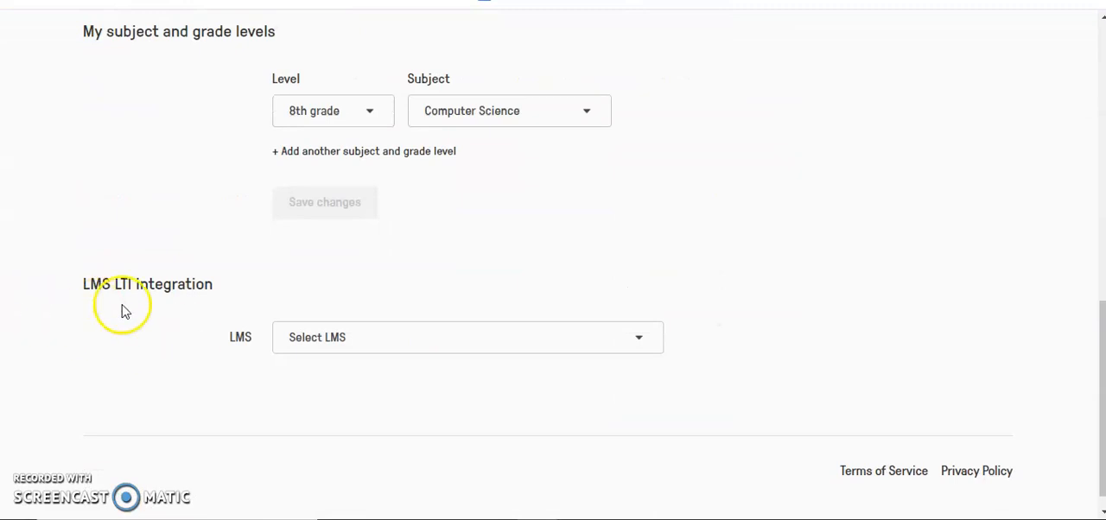
left_click(408, 354)
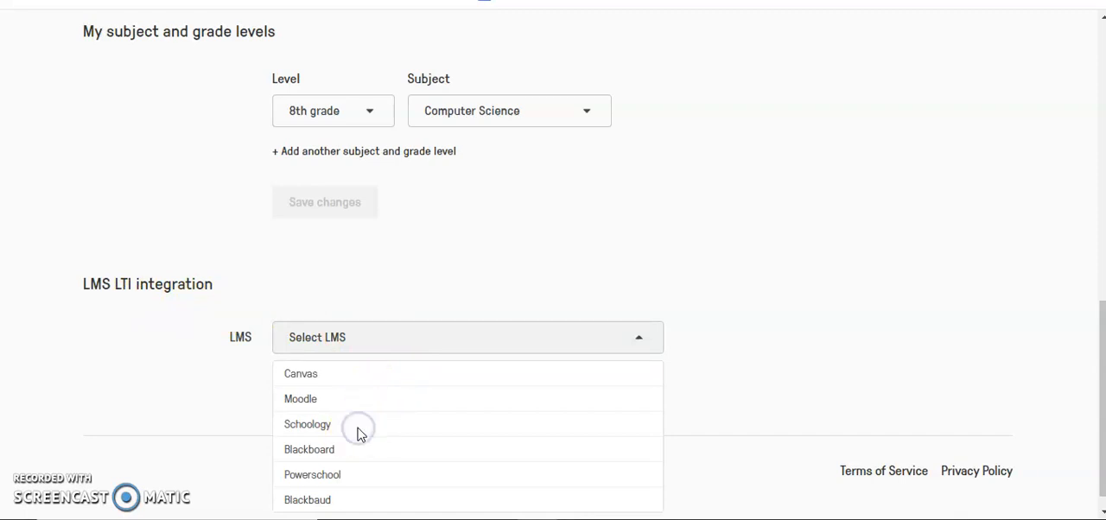
left_click(308, 425)
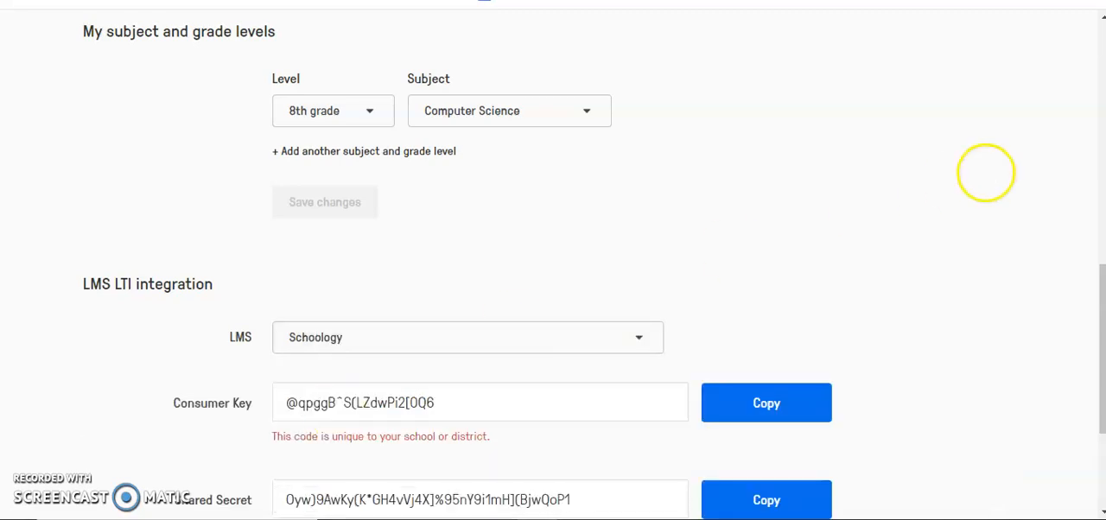
scroll(986, 178, "down", 2)
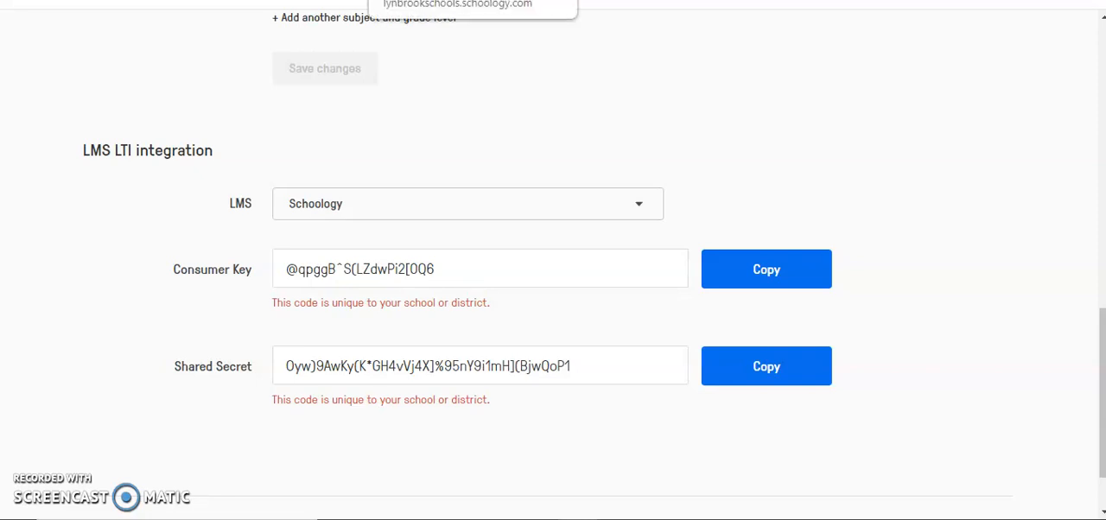
Switch back to Schoology and open the Grade 8 Algebra: Period 4 course
left_click(467, 1)
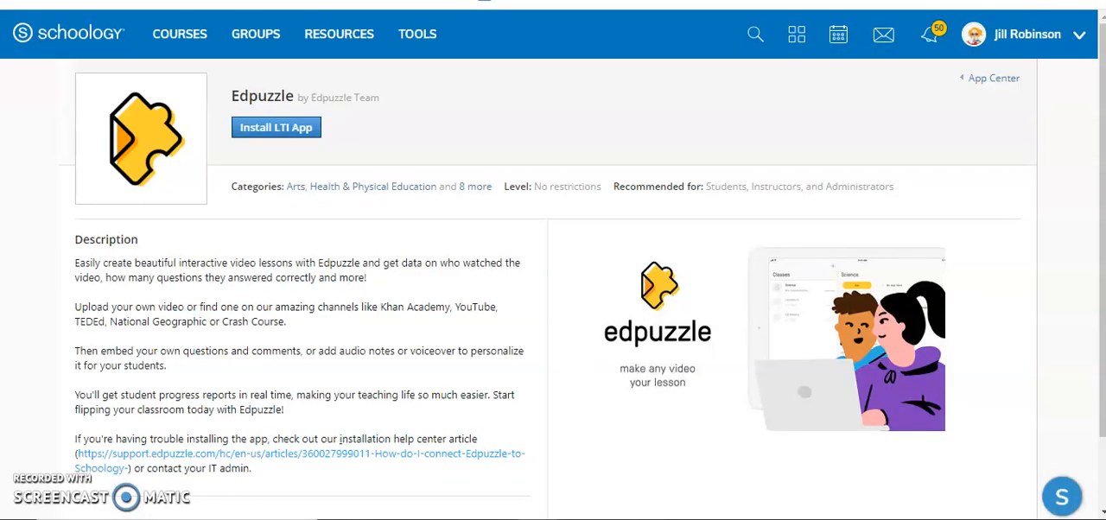
left_click(211, 43)
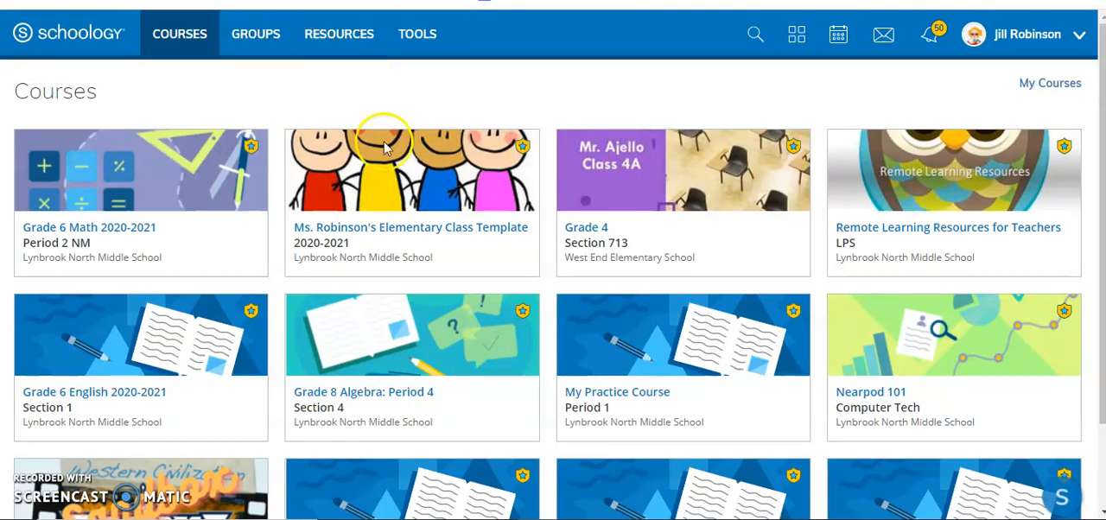
left_click(369, 398)
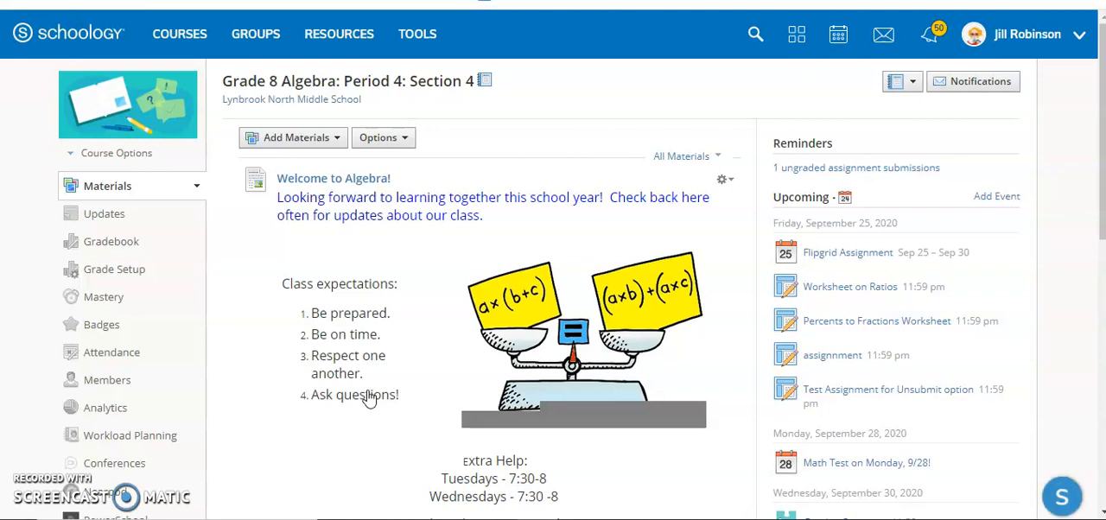
Open the Edpuzzle entry in the course's external tool providers for editing
left_click(145, 155)
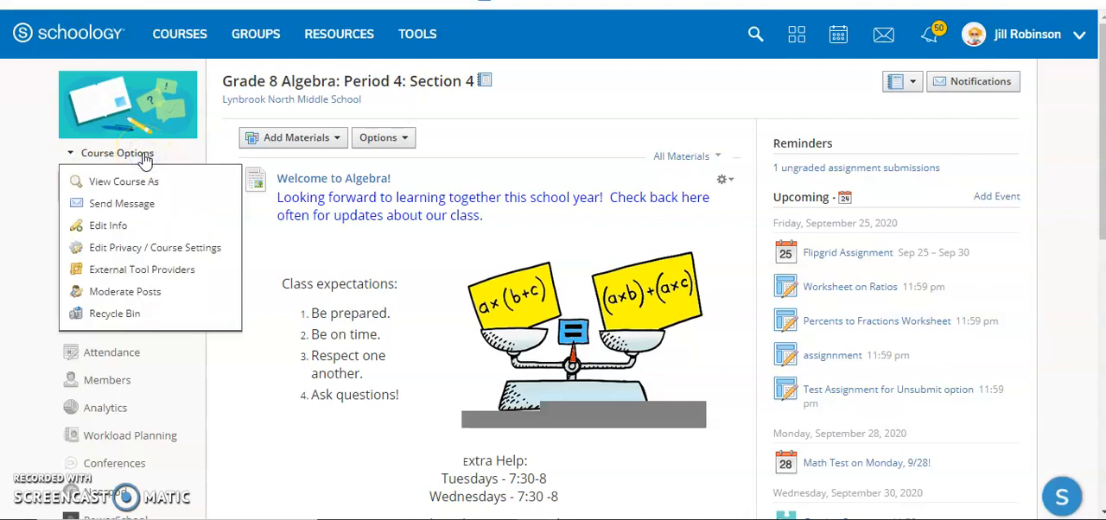
left_click(143, 278)
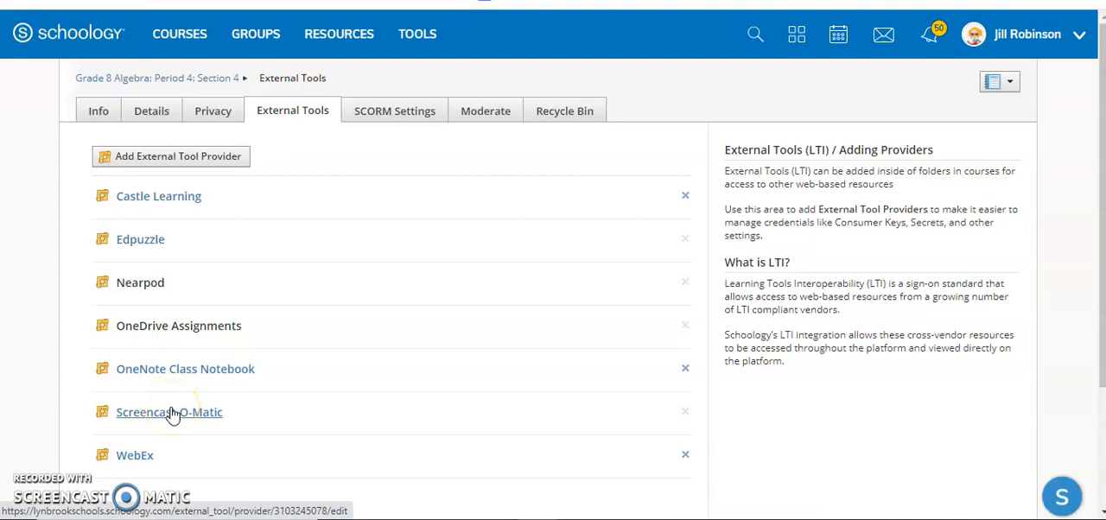
left_click(151, 249)
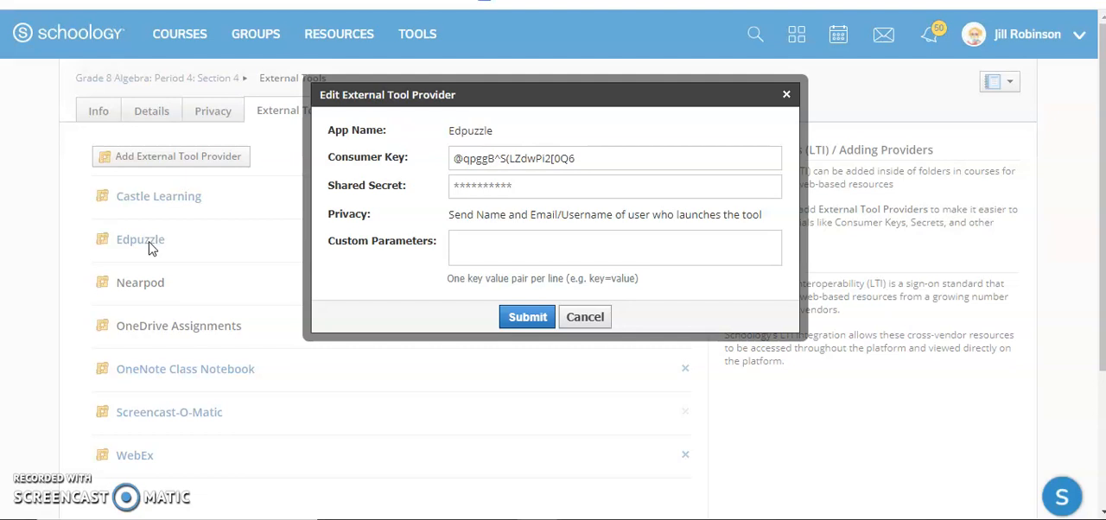
Switch to Edpuzzle and copy the consumer key for the external tool provider's Consumer Key field
left_click(451, 160)
left_click(480, 186)
left_click(515, 165)
left_click(605, 1)
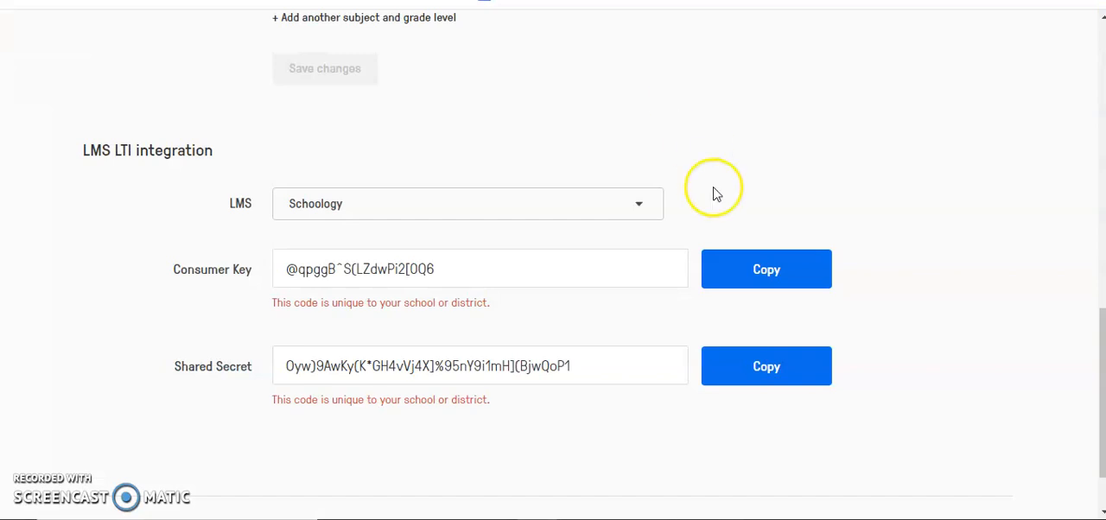
left_click(736, 275)
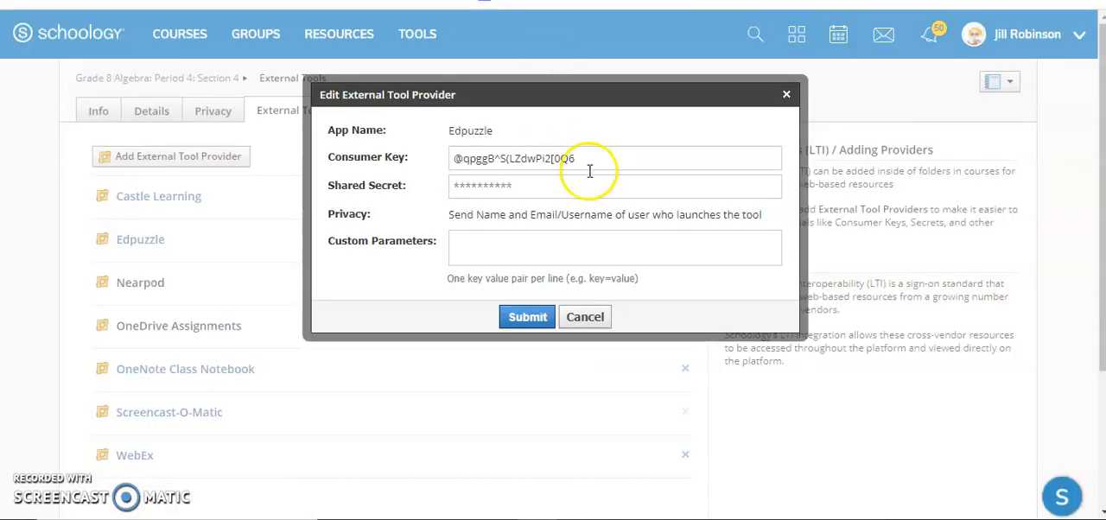
Fill in the Edpuzzle tool provider's consumer key and shared secret with the values copied from Edpuzzle, and submit them
left_click(598, 162)
left_click_drag(598, 162, 371, 154)
left_click(473, 158)
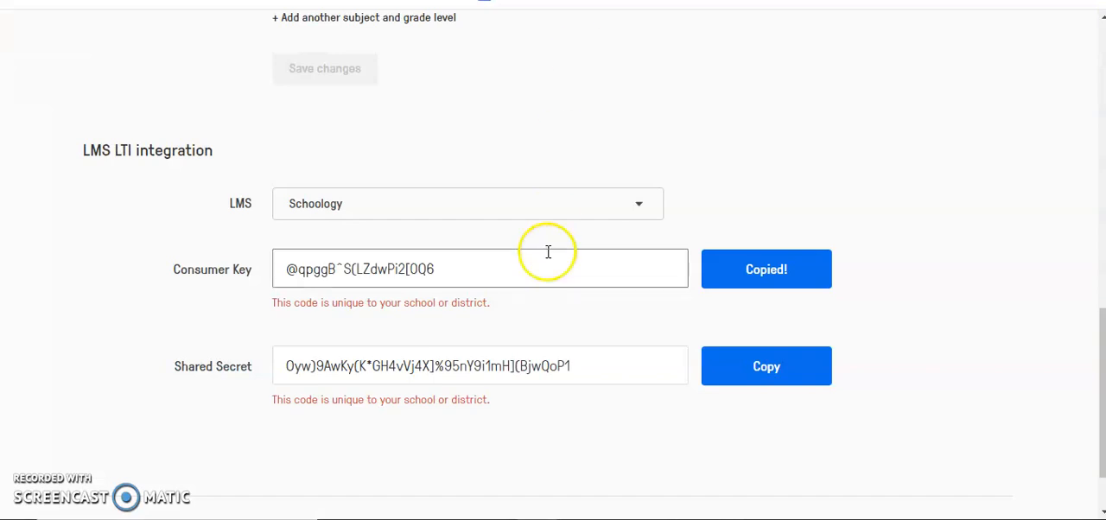
left_click(731, 366)
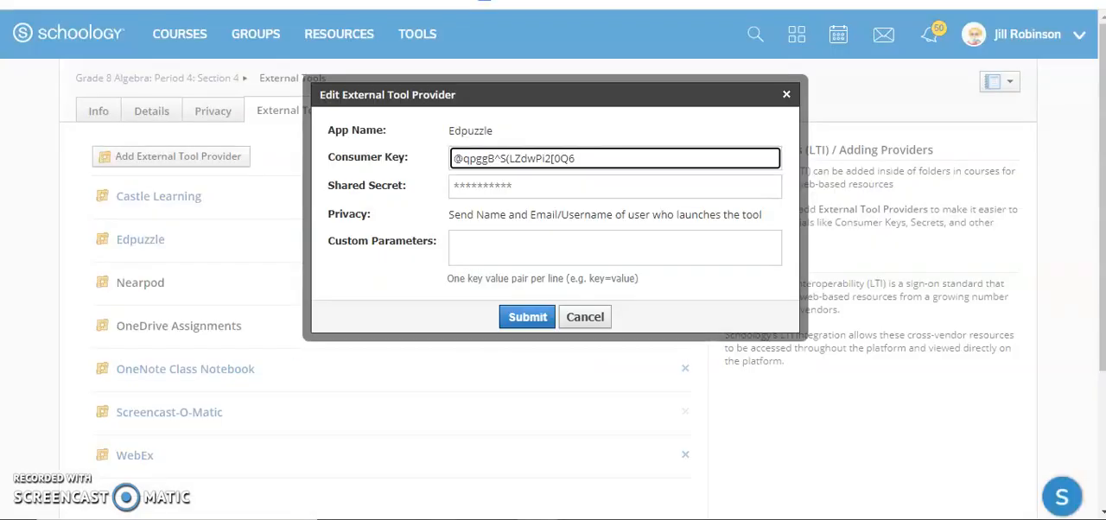
left_click(510, 188)
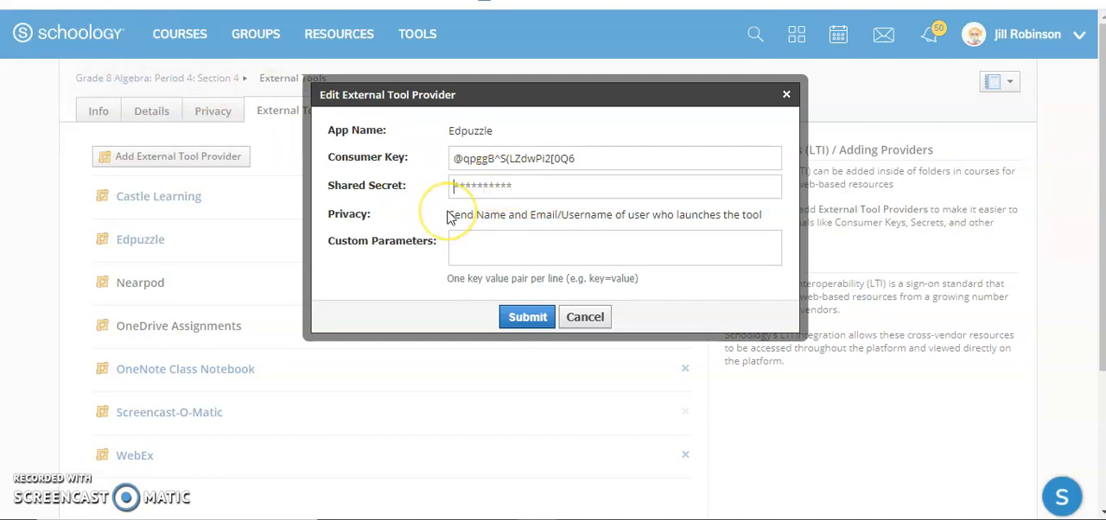
key("ctrl+v")
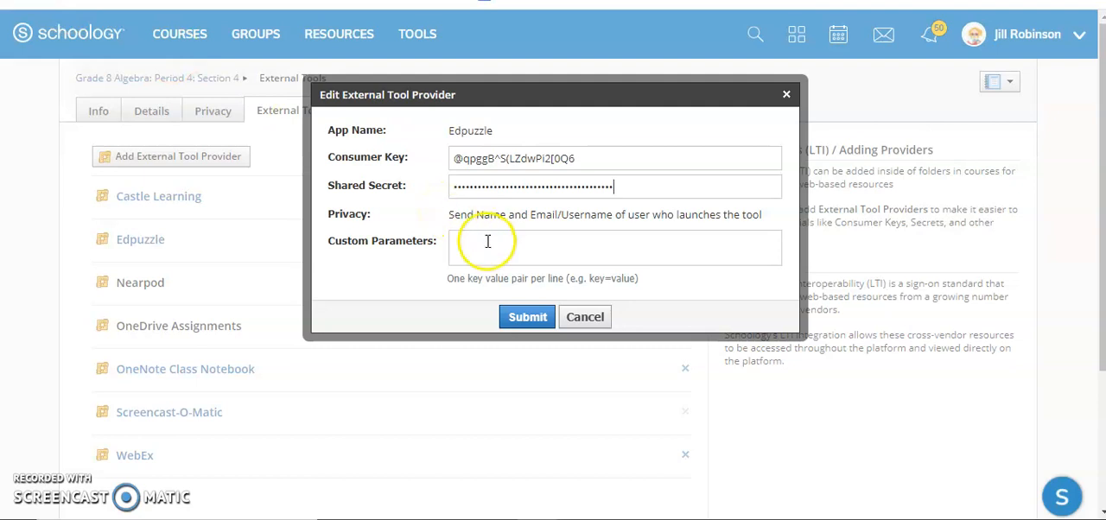
left_click(528, 318)
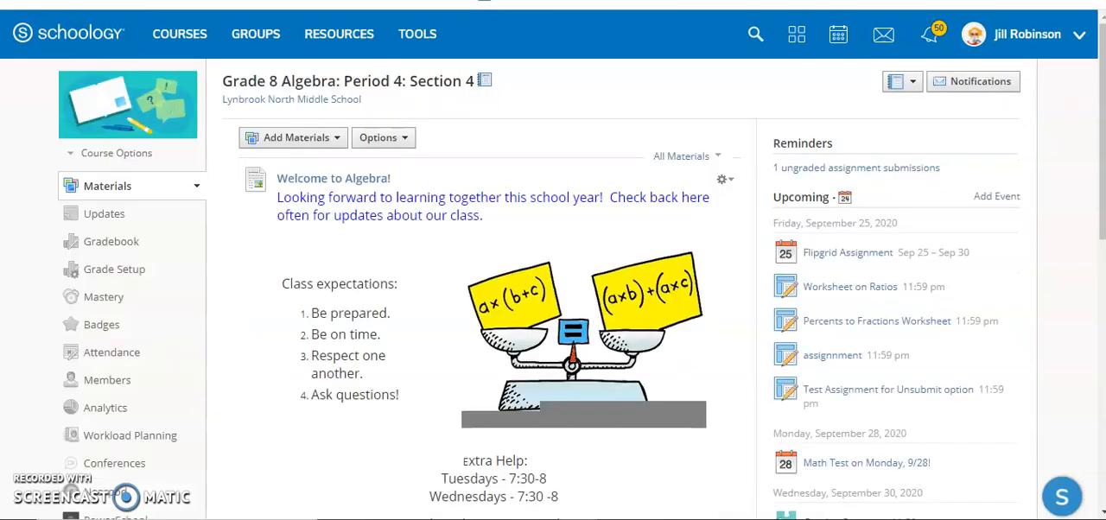
Start adding Edpuzzle content below Percents to Fractions Worksheet in the Unit 1 - Fractions folder, and accept creating the class on Edpuzzle
scroll(553, 267, "down", 5)
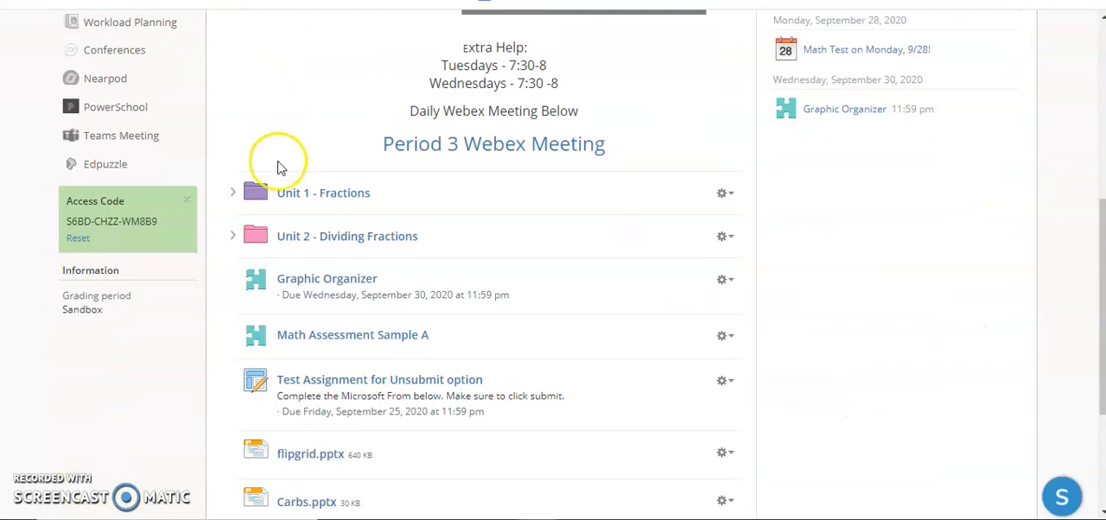
left_click(232, 196)
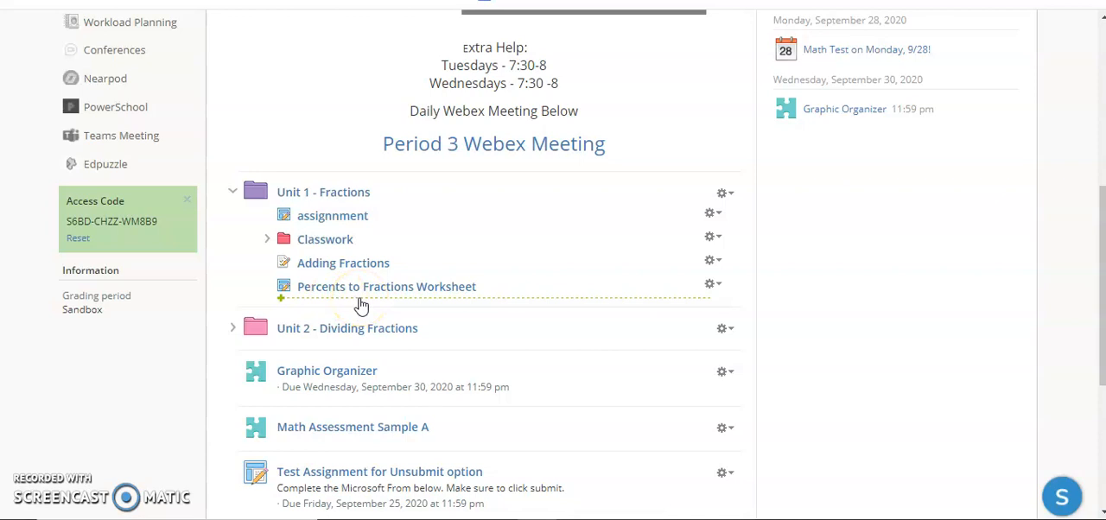
left_click(362, 303)
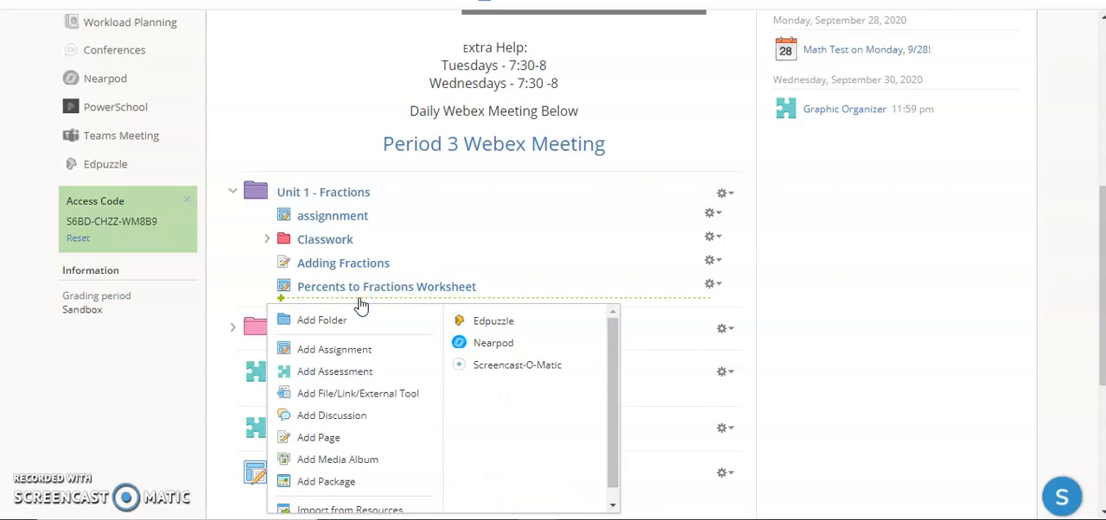
left_click(489, 322)
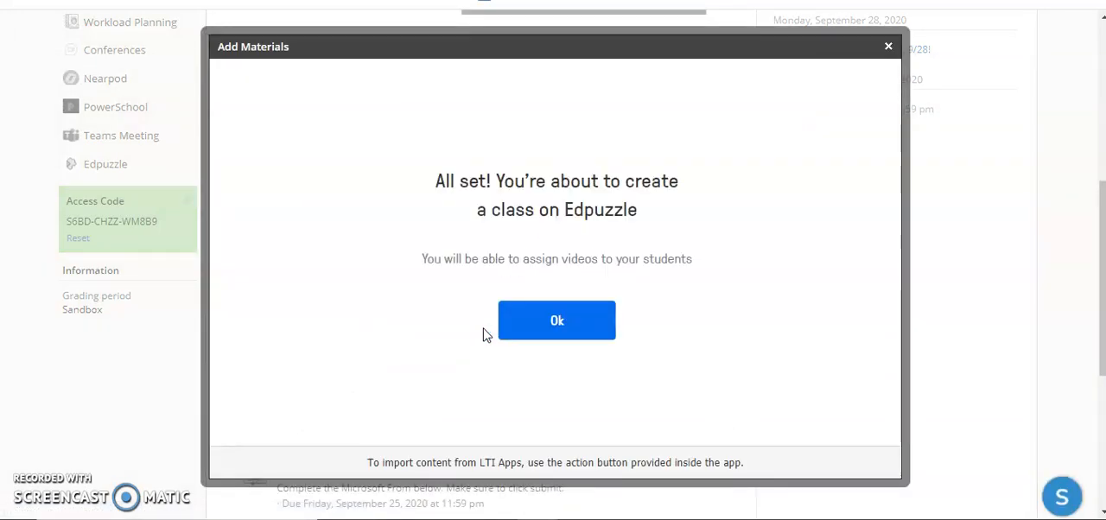
left_click(527, 330)
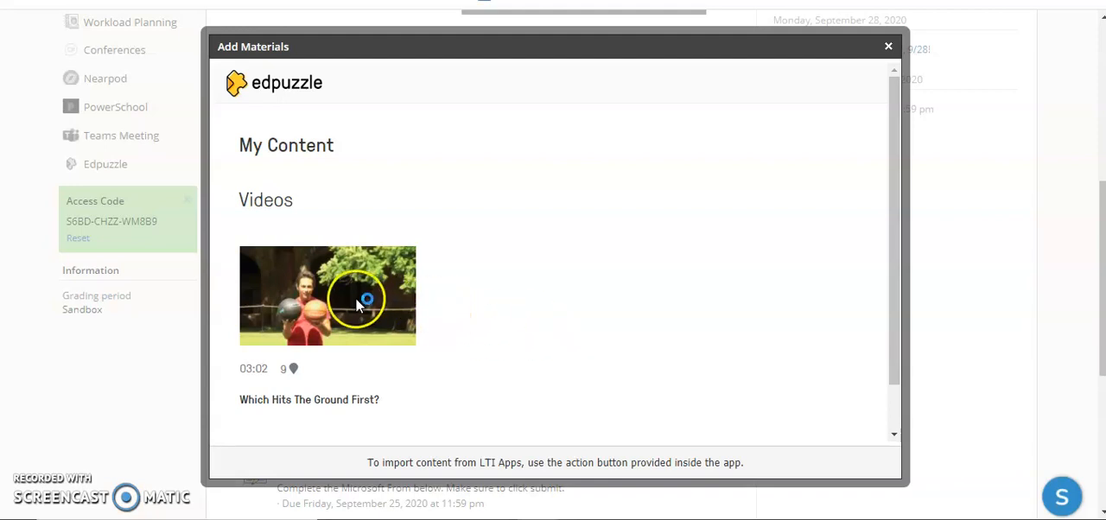
Preview the Edpuzzle video "Which Hits The Ground First?" and assign it to Grade 8 Algebra: Period 4: Section 4
mouse_move(356, 304)
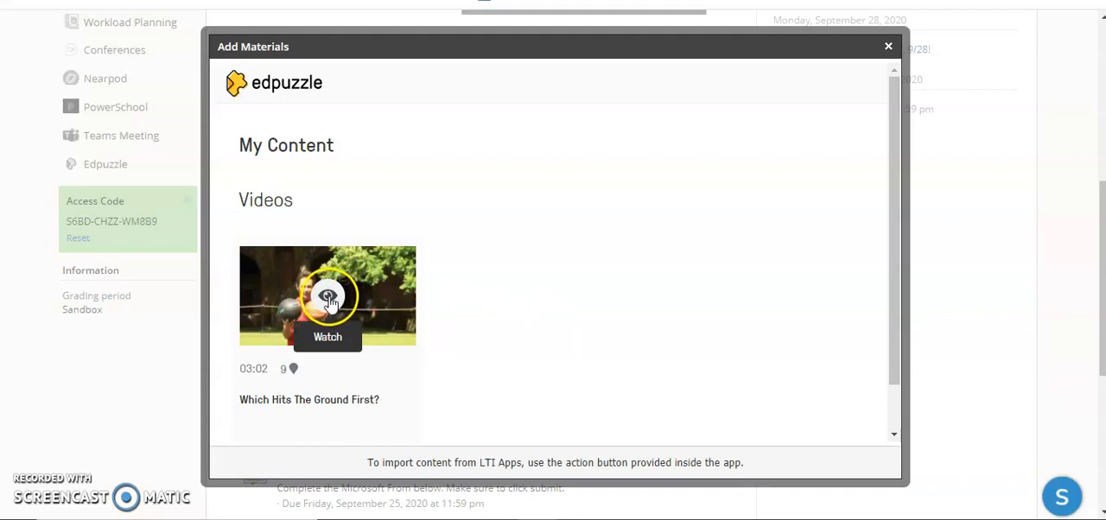
left_click(329, 300)
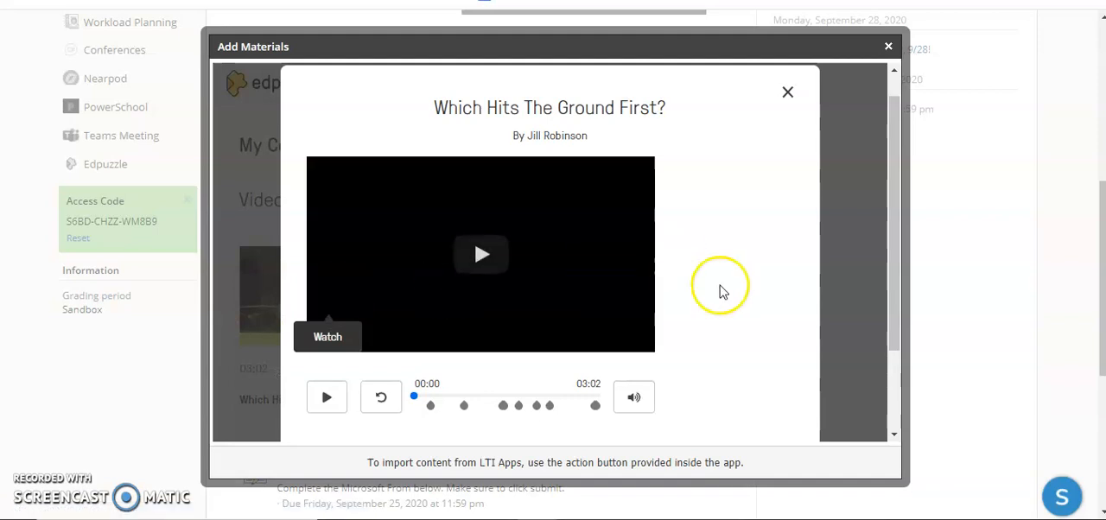
left_click(895, 335)
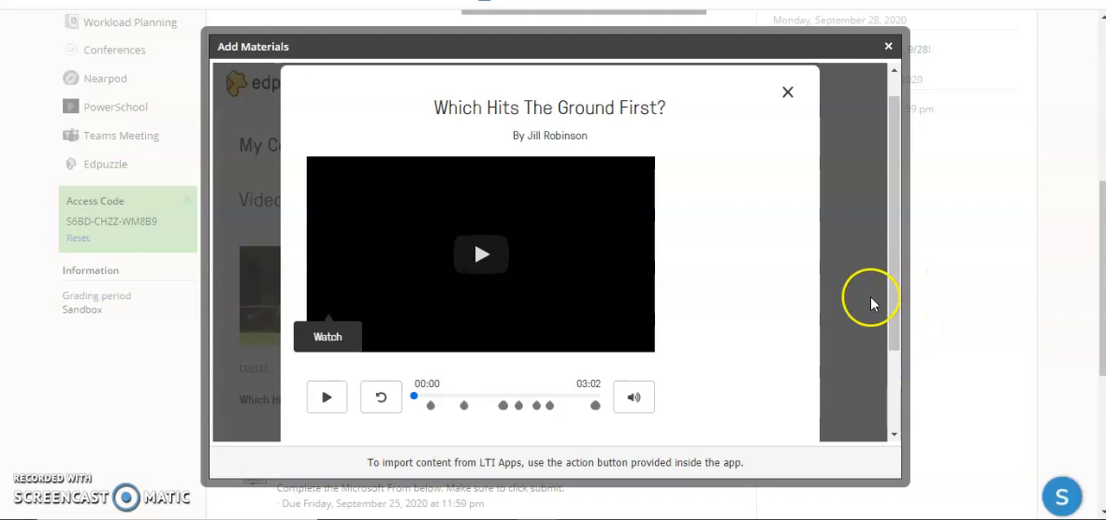
left_click_drag(893, 340, 892, 405)
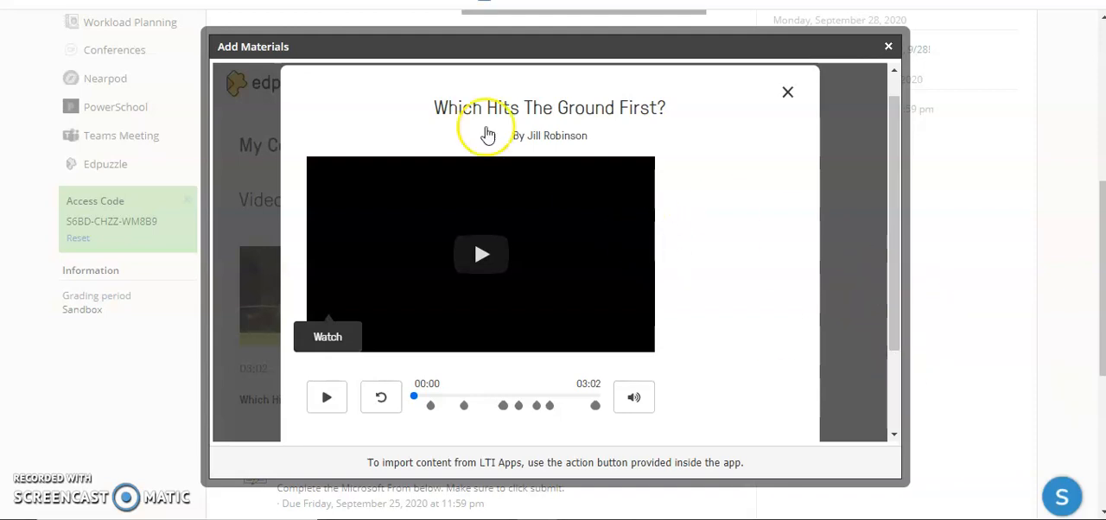
scroll(550, 251, "down", 2)
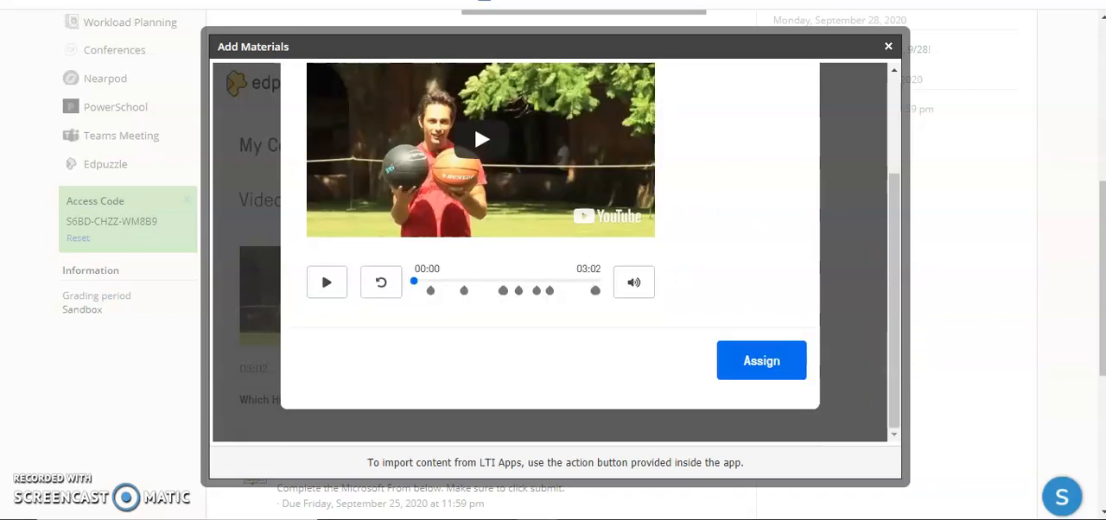
left_click(767, 363)
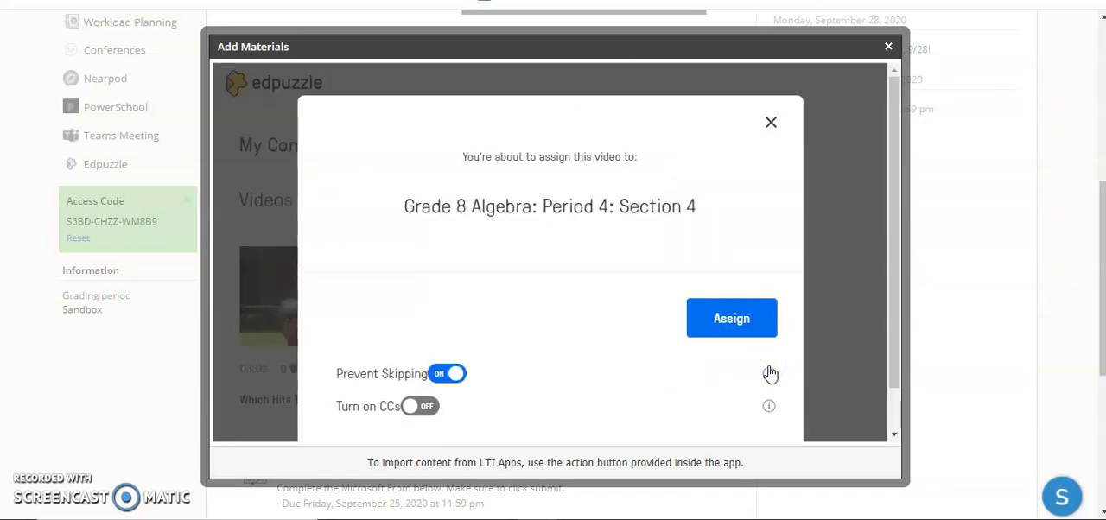
left_click_drag(896, 361, 895, 403)
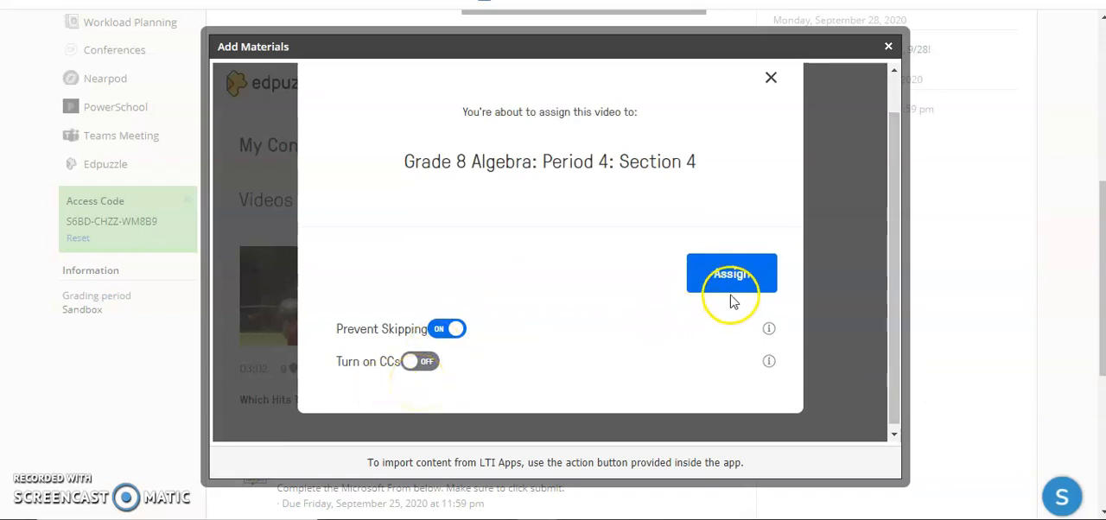
left_click(731, 295)
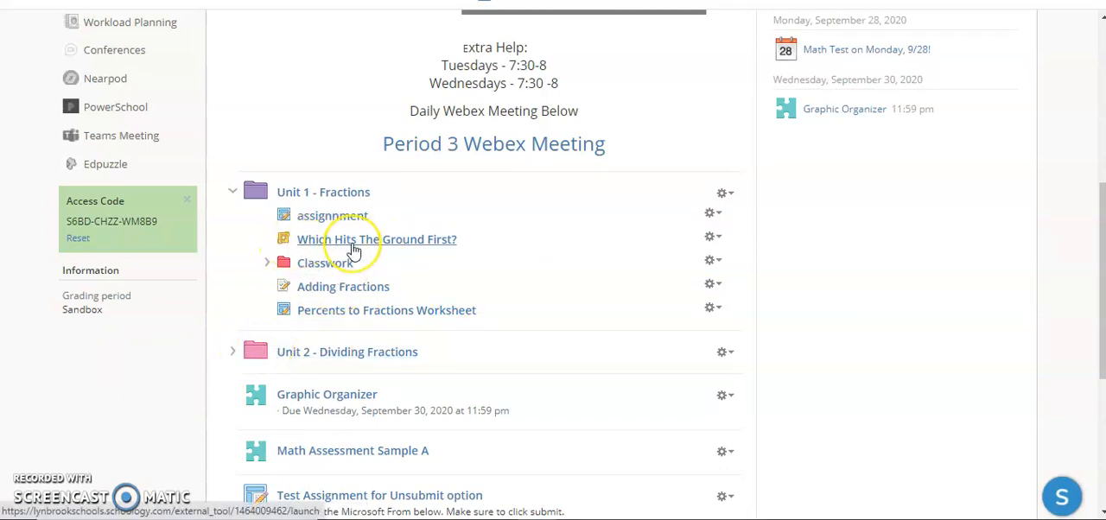
Open the "Which Hits The Ground First?" assignment and read Edpuzzle's instructions for tracking student progress
left_click(352, 250)
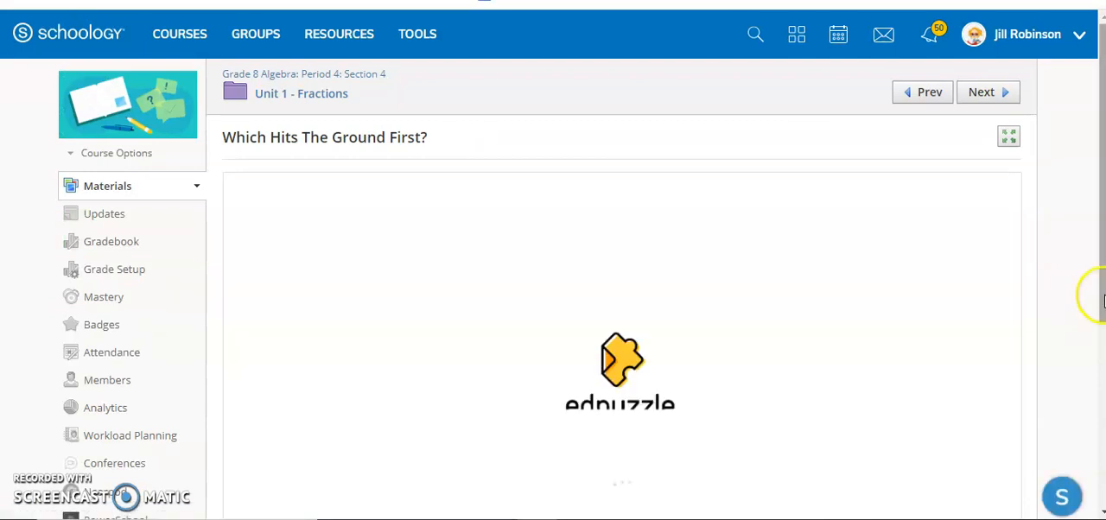
left_click_drag(1102, 298, 1052, 440)
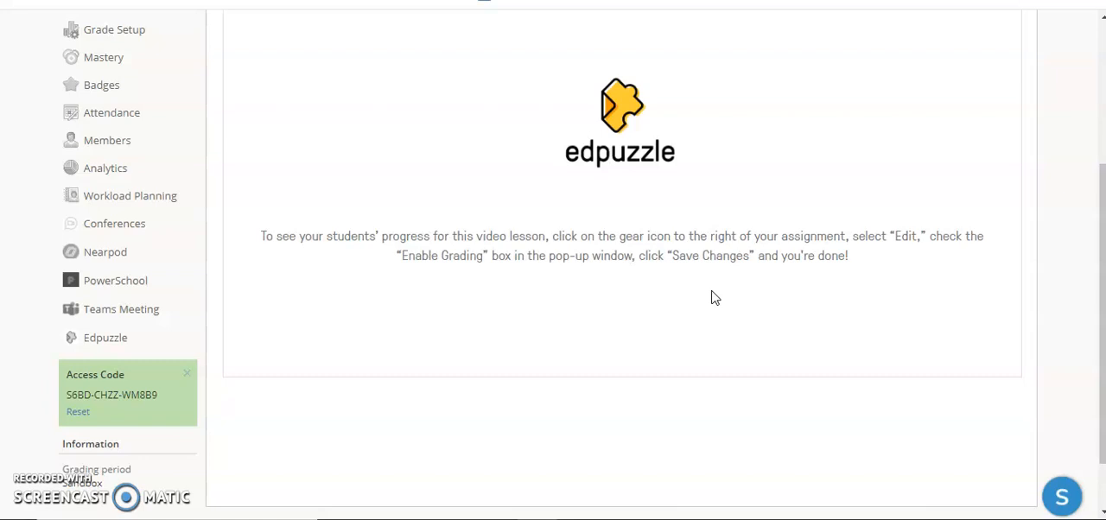
scroll(714, 298, "up", 1)
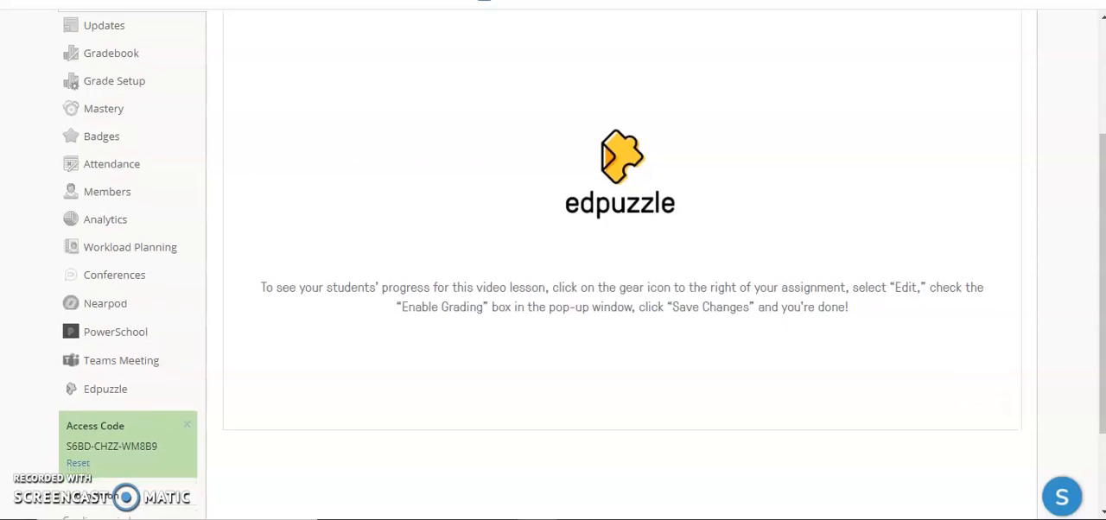
scroll(623, 260, "up", 3)
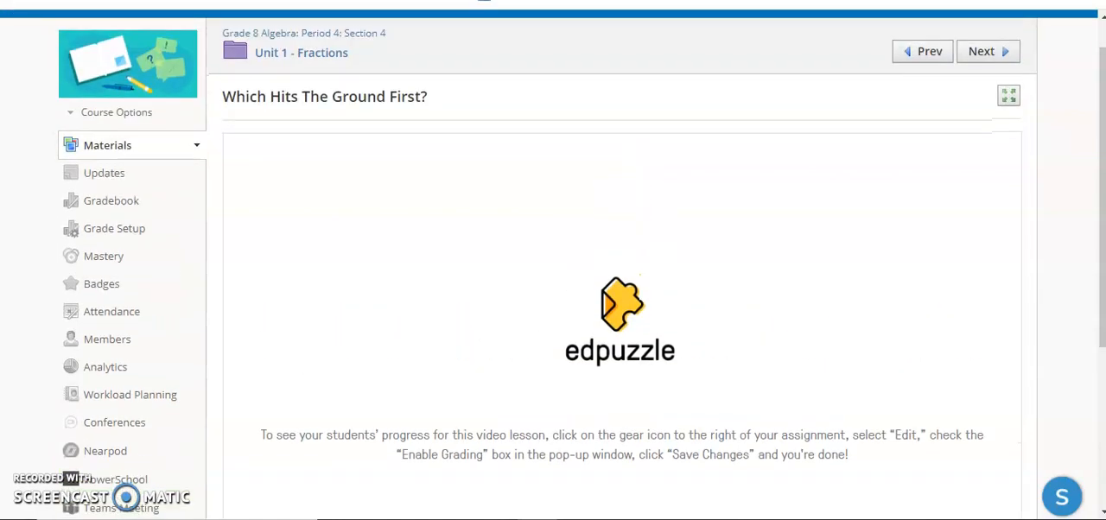
Return to the course materials and open "Which Hits The Ground First?" in Unit 1 - Fractions for editing
left_click(301, 34)
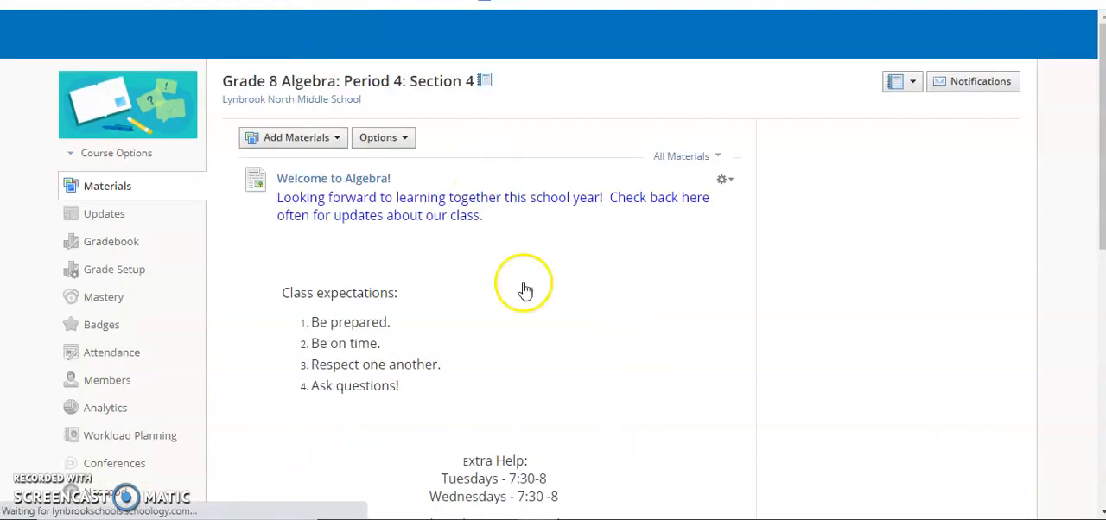
scroll(524, 285, "down", 5)
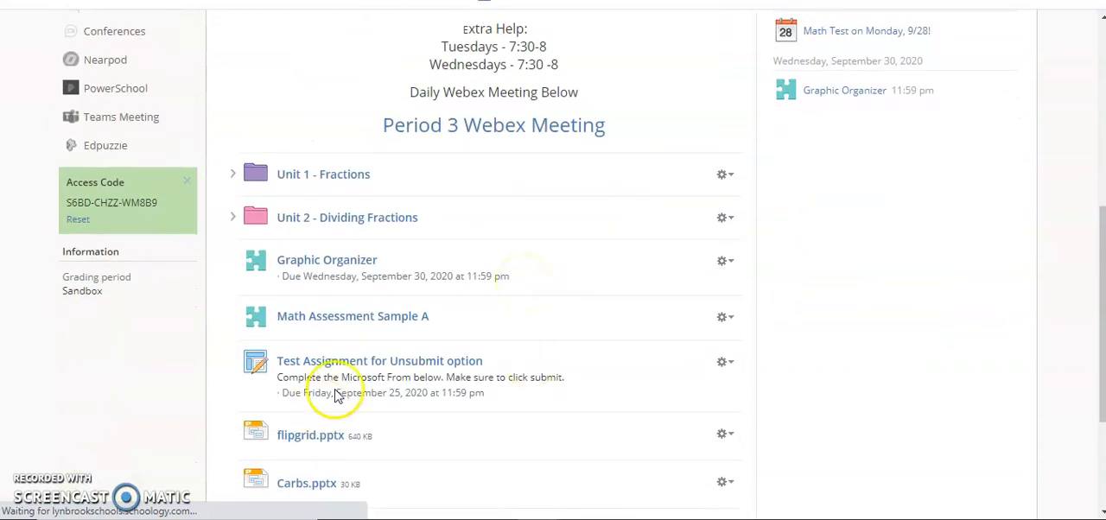
left_click(232, 217)
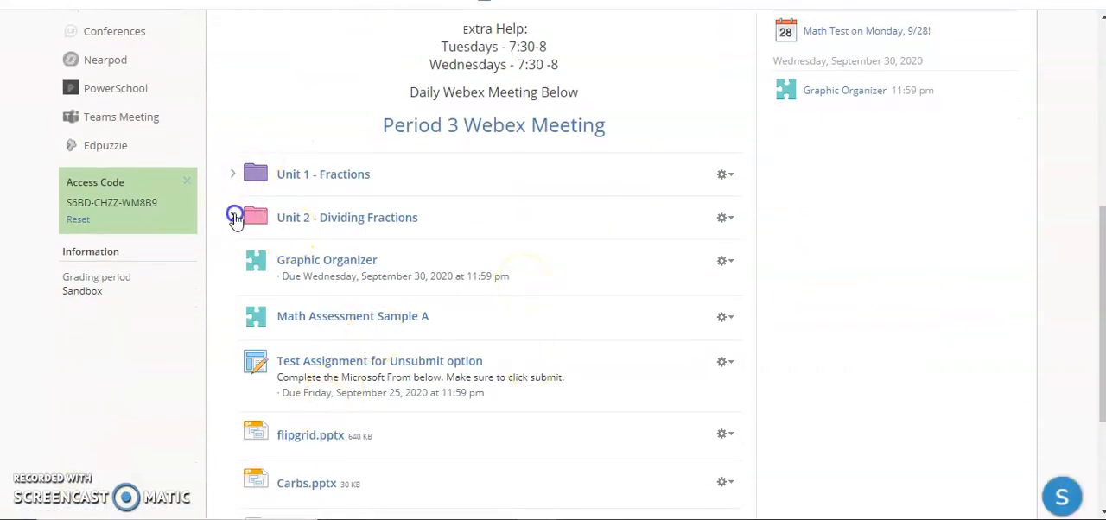
left_click(234, 176)
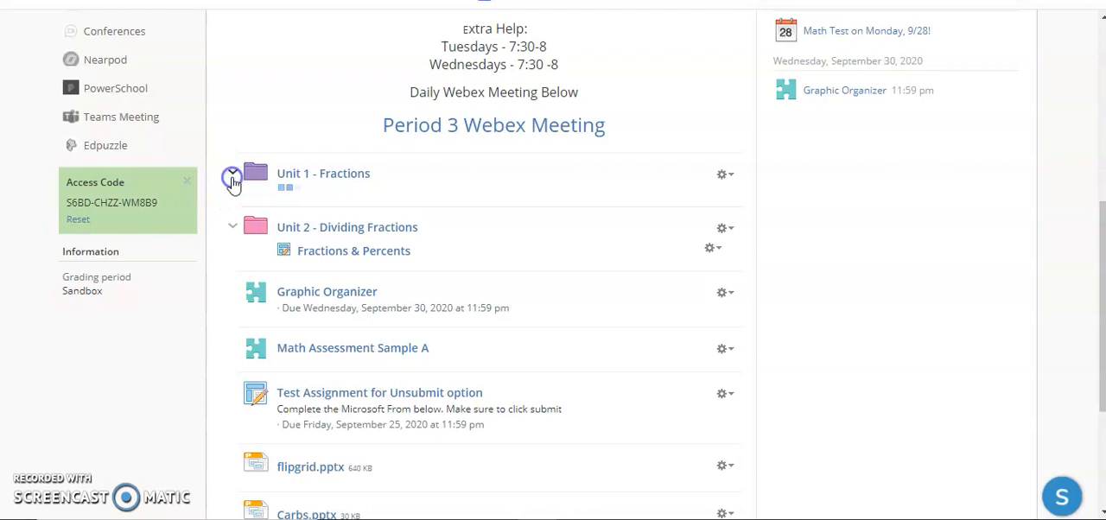
left_click(630, 177)
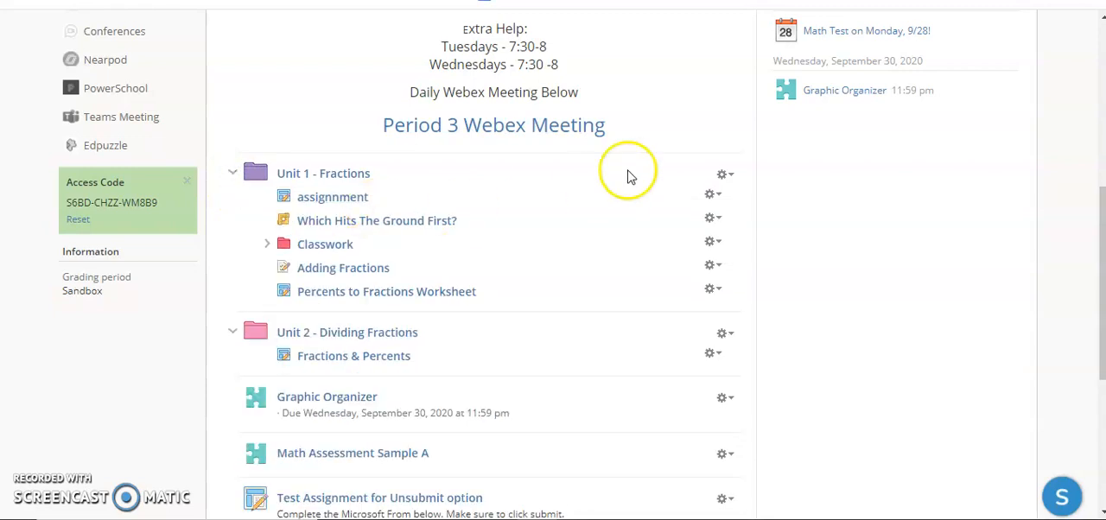
left_click(712, 221)
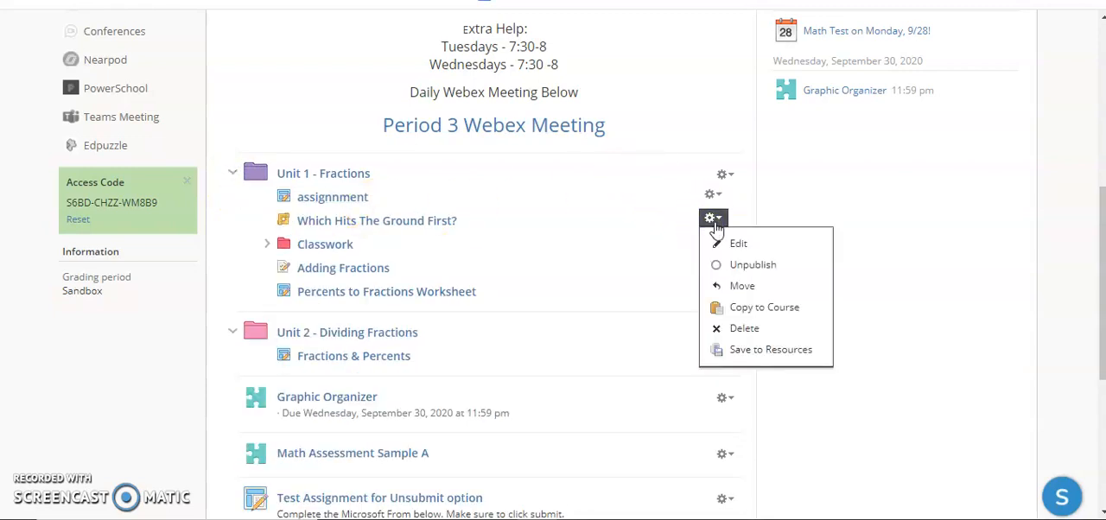
left_click(730, 244)
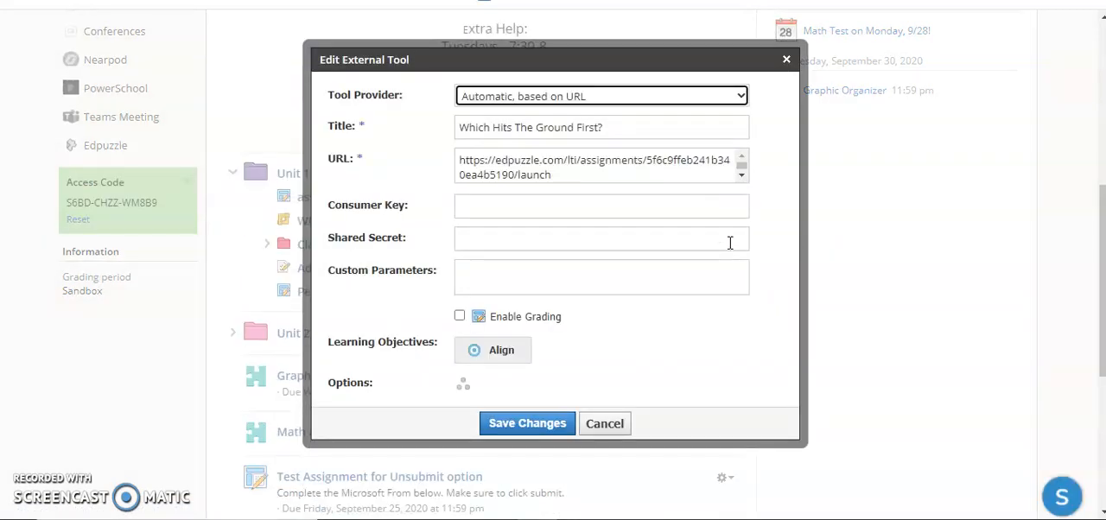
Enable grading for the external tool and set its due date to 10/02/20
left_click(459, 315)
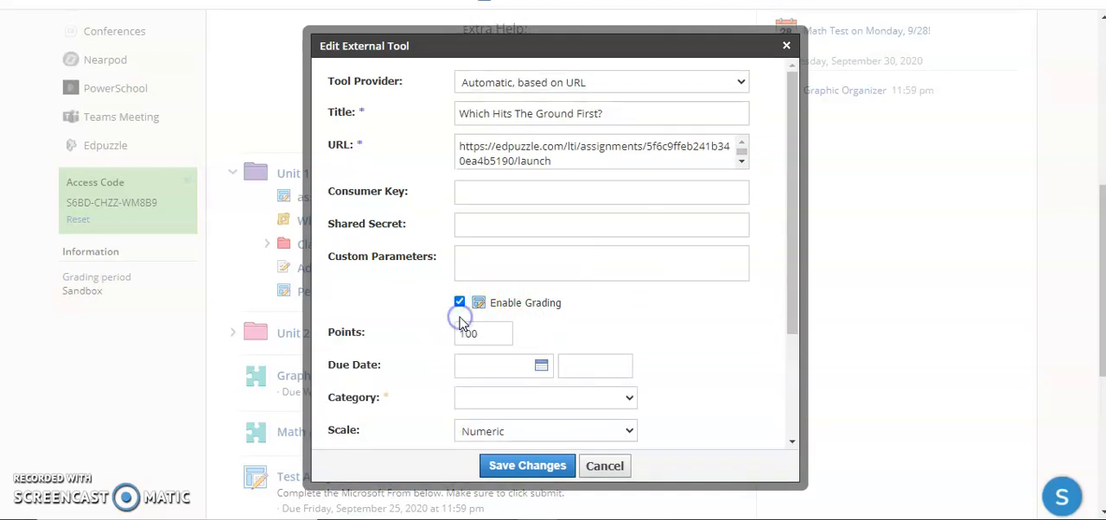
left_click(496, 333)
left_click(496, 333)
left_click(537, 366)
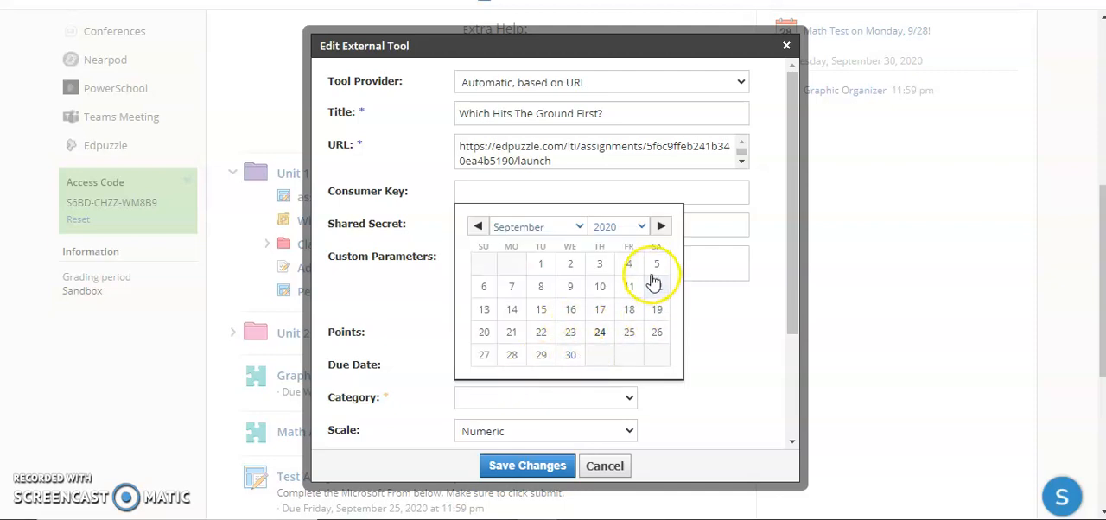
left_click(661, 227)
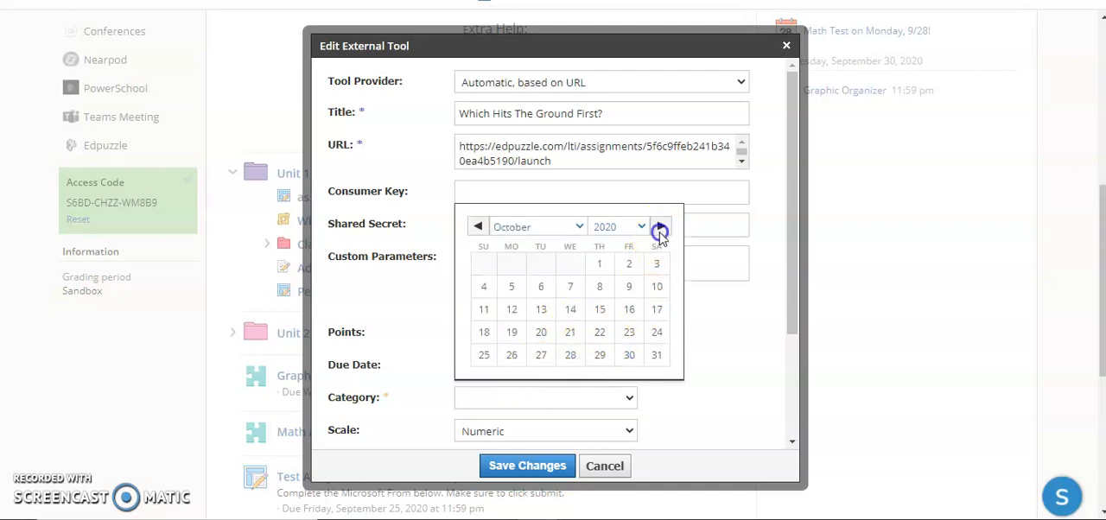
left_click(630, 263)
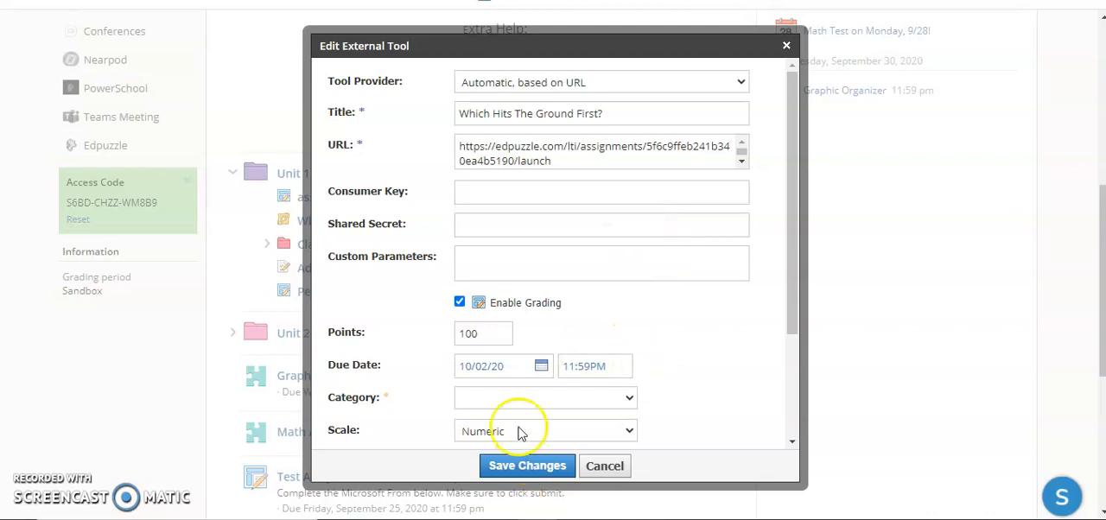
Set the external tool's grading category to (Ungraded) and save the changes
left_click(513, 398)
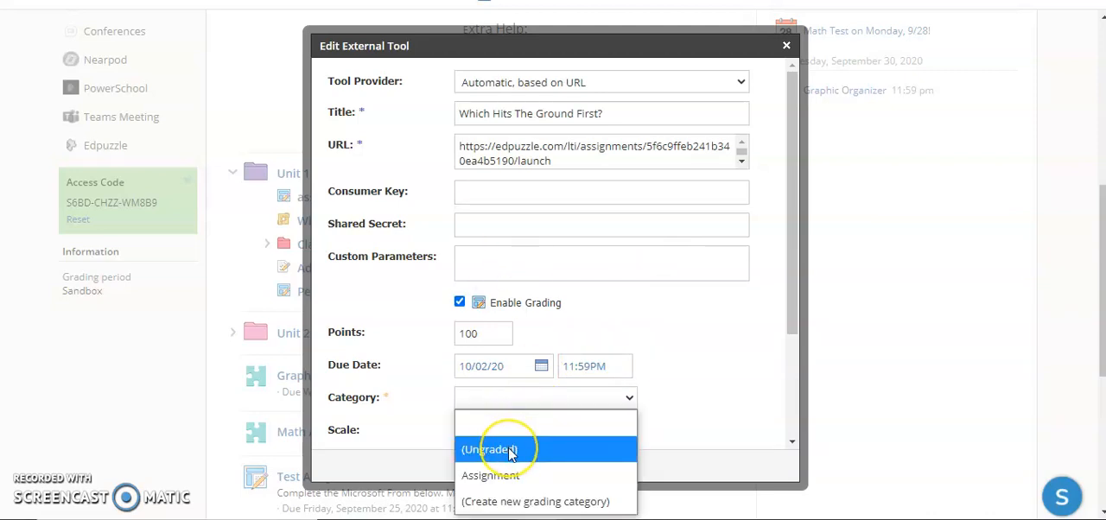
left_click(521, 451)
left_click(523, 465)
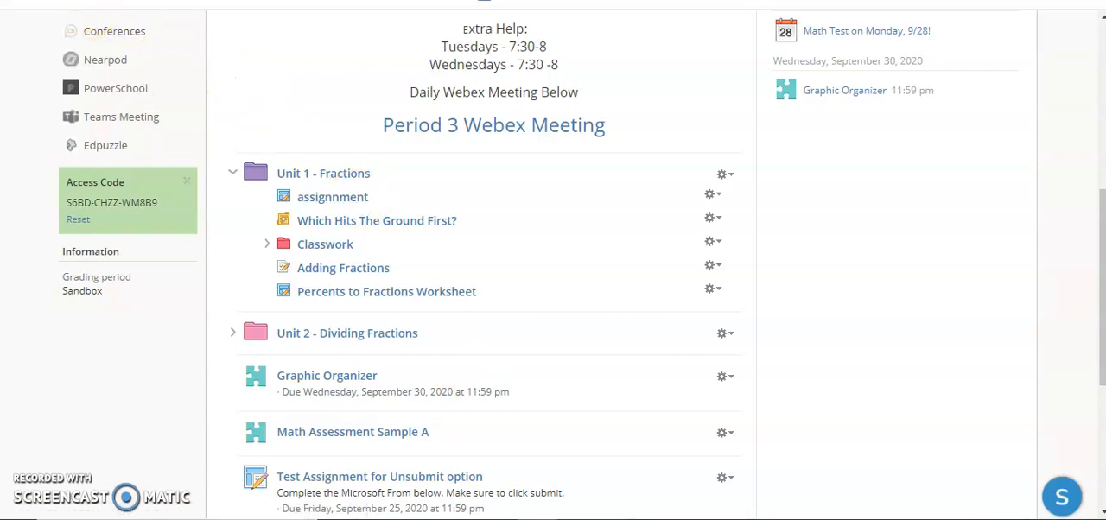
Switch to the student view of the Algebra course and open "Which Hits The Ground First?" in Unit 1 - Fractions
key("ctrl+Tab")
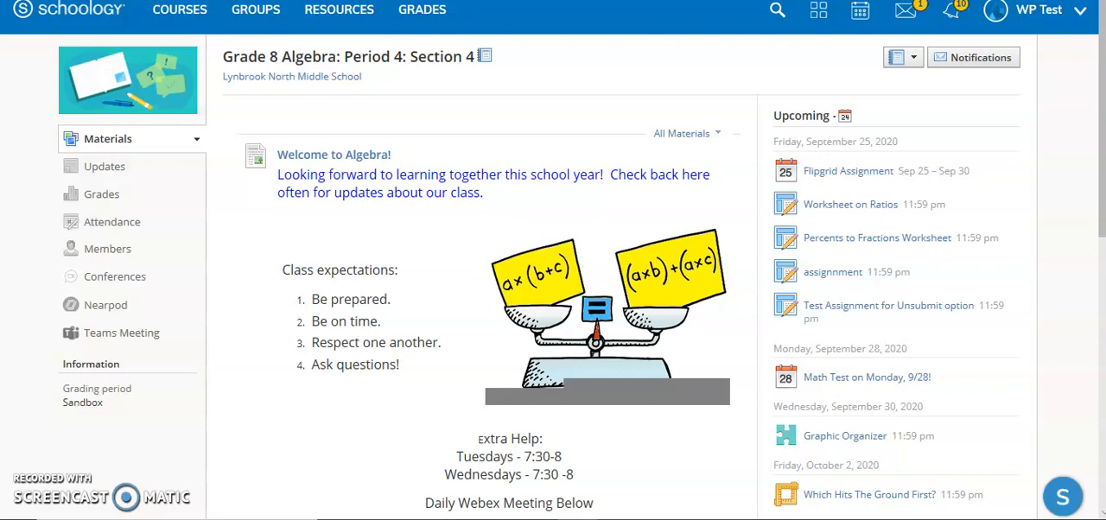
scroll(553, 259, "down", 3)
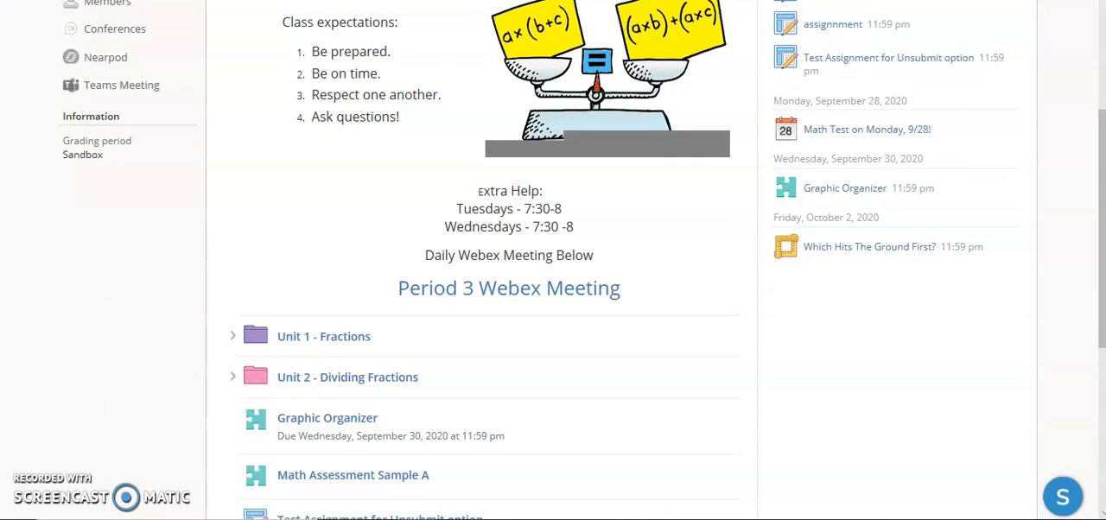
left_click(233, 336)
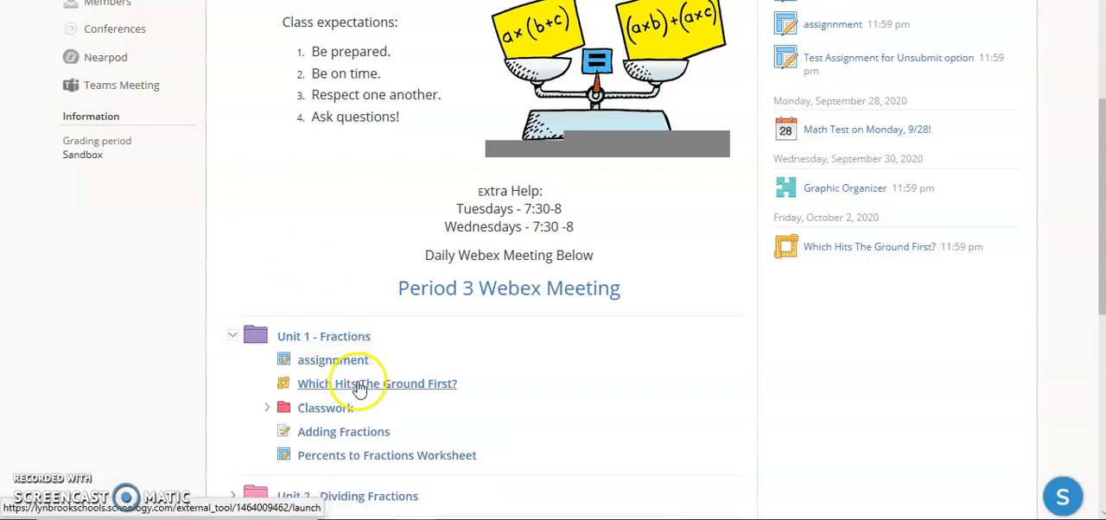
left_click(360, 390)
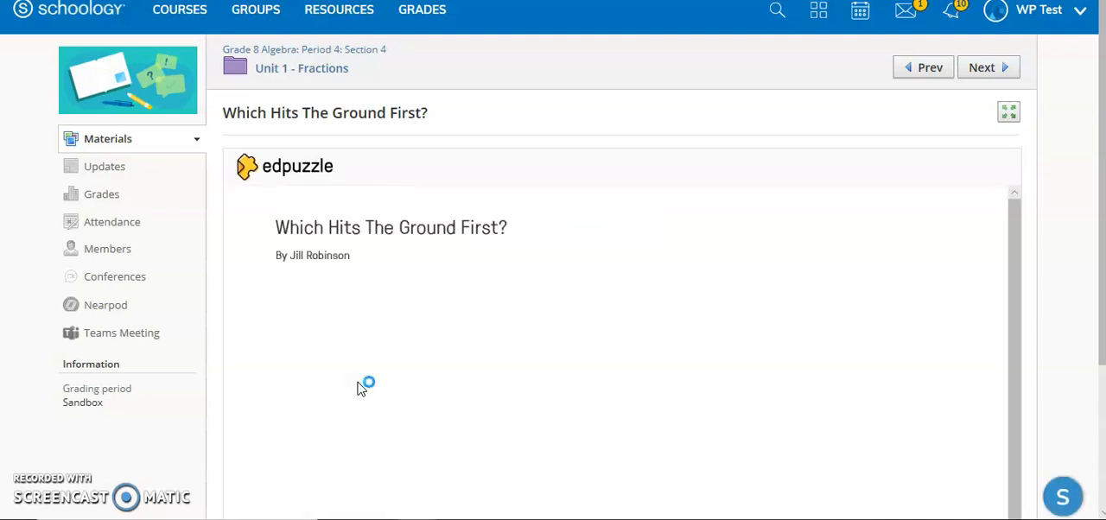
Start the embedded Edpuzzle video as a student and pause it after about one second
scroll(358, 388, "down", 2)
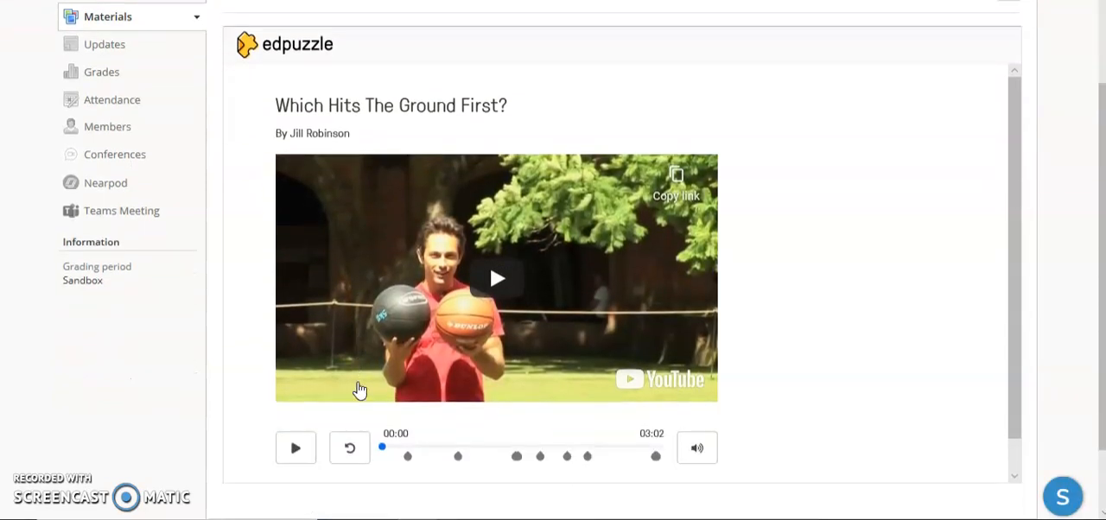
left_click(381, 387)
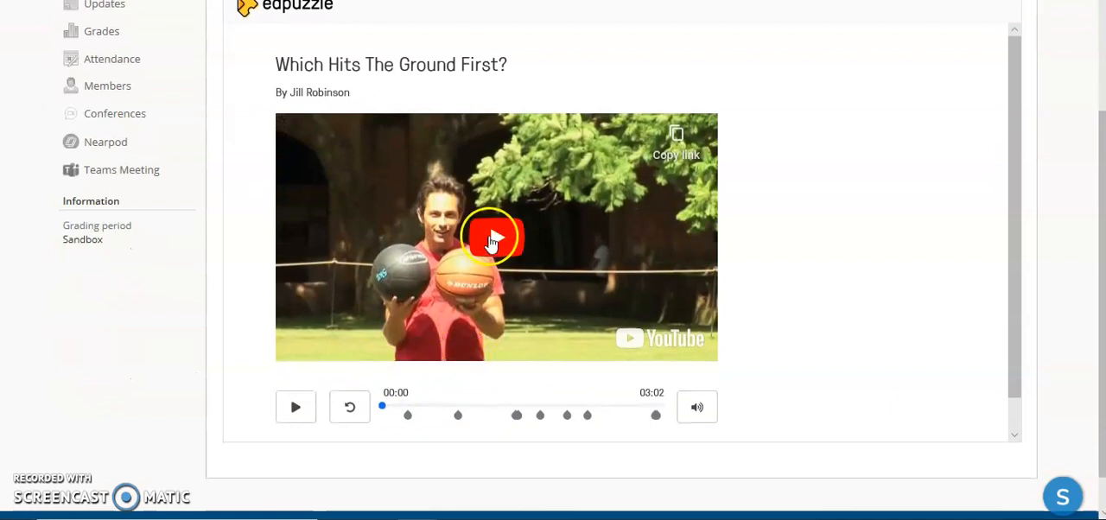
left_click(490, 241)
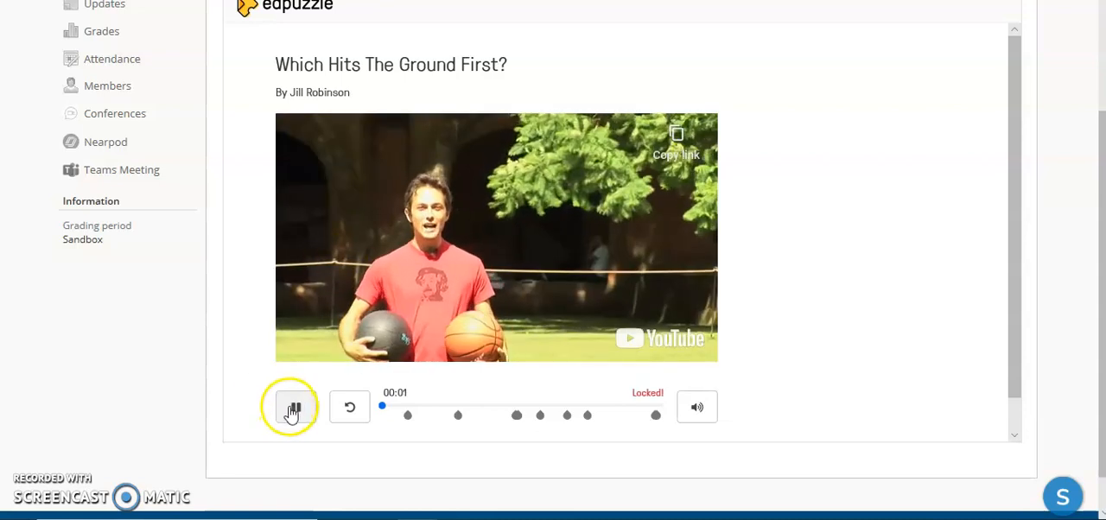
left_click(295, 413)
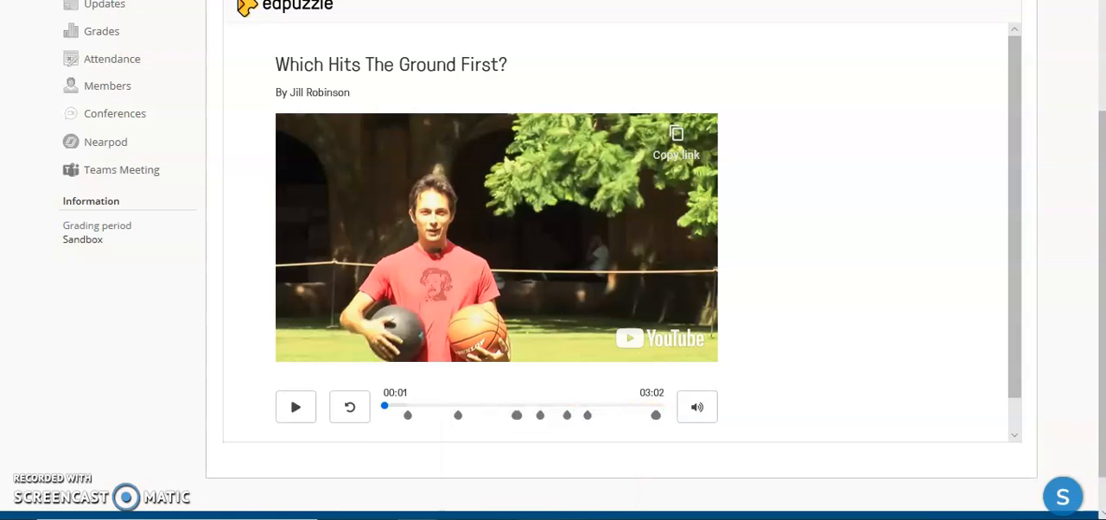
Switch back to the teacher's course materials and locate "Which Hits The Ground First?" in Unit 1 - Fractions
left_click(537, 518)
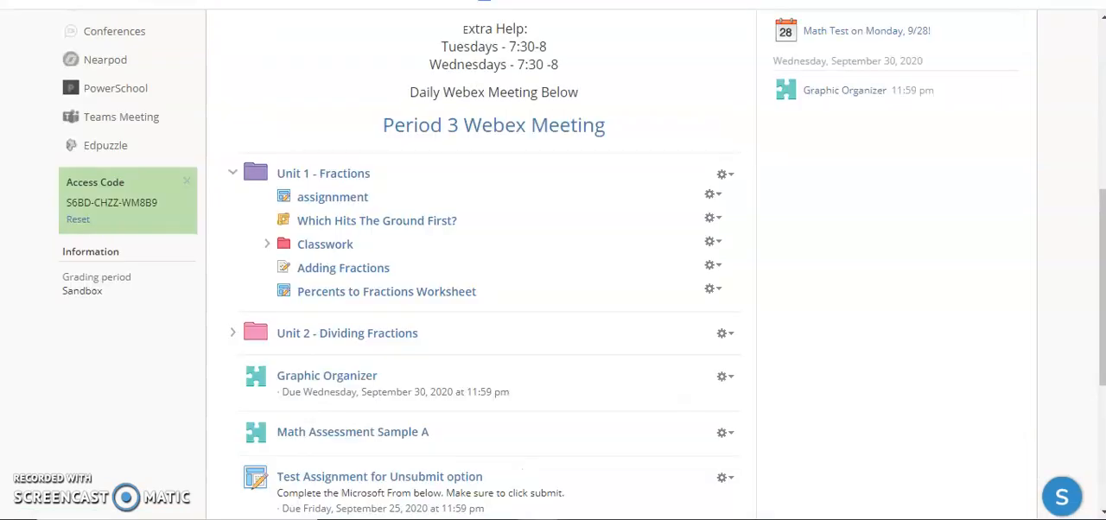
mouse_move(464, 222)
left_mouse_down()
mouse_move(370, 227)
mouse_move(378, 247)
mouse_move(427, 271)
mouse_move(450, 220)
left_mouse_up()
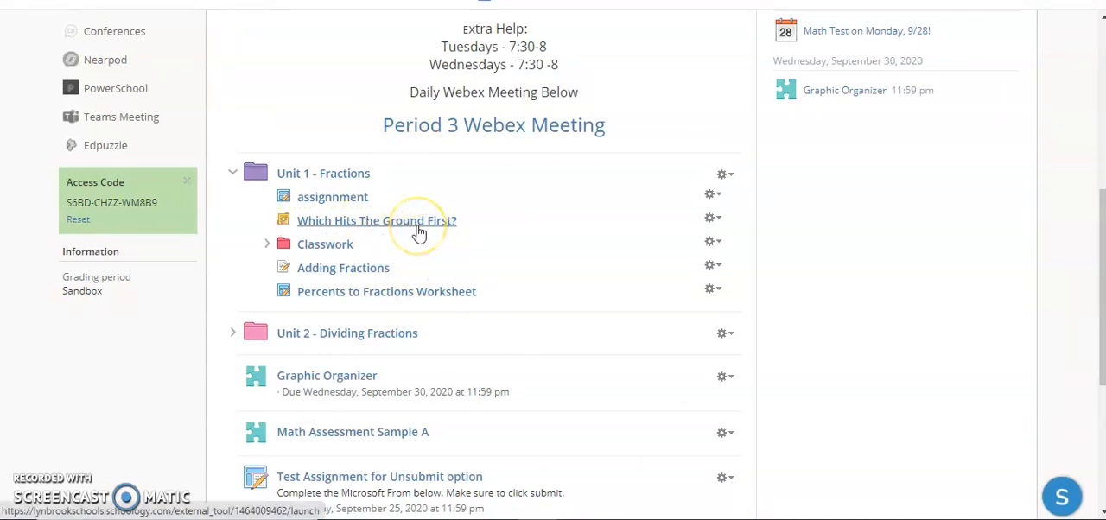